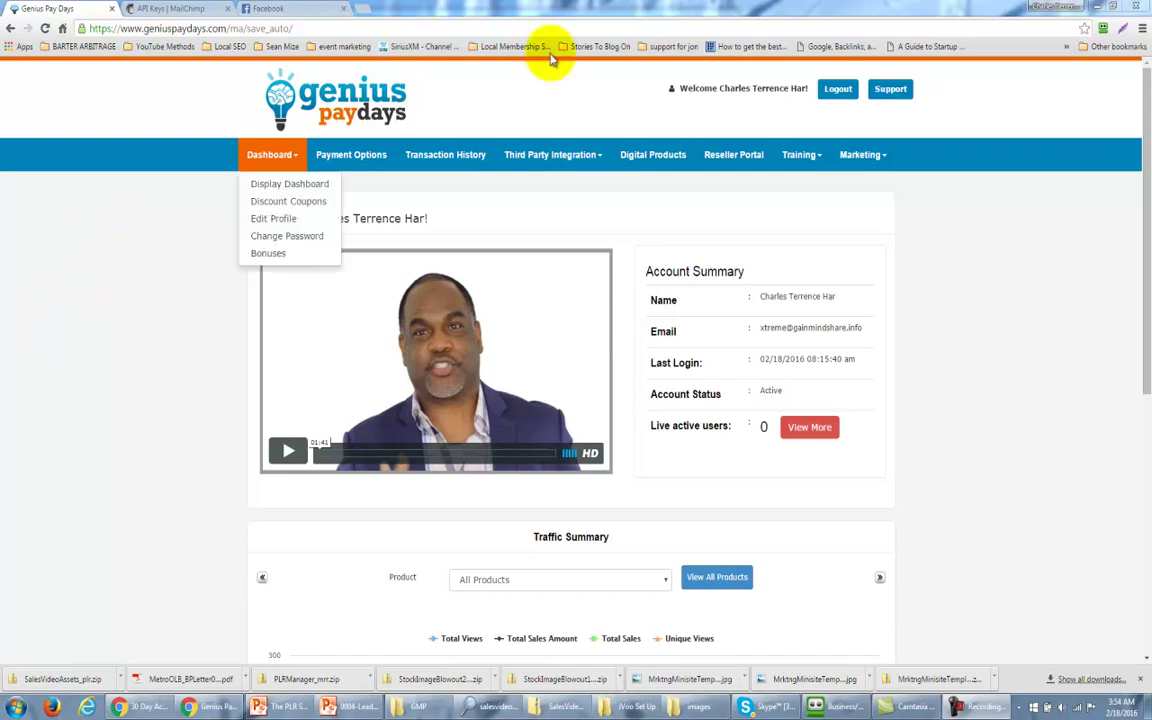
- Open the digital products list and view the bonus link form for Becoming an Expert at Copywriting, leaving it empty
click(636, 164)
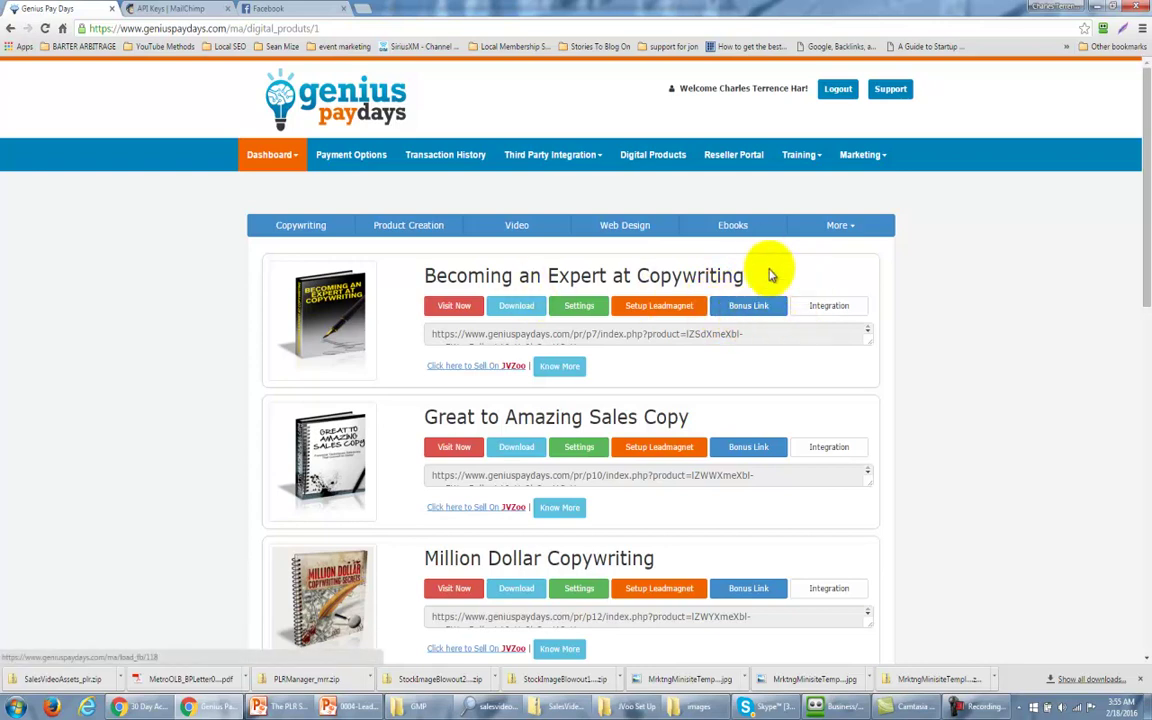
click(741, 312)
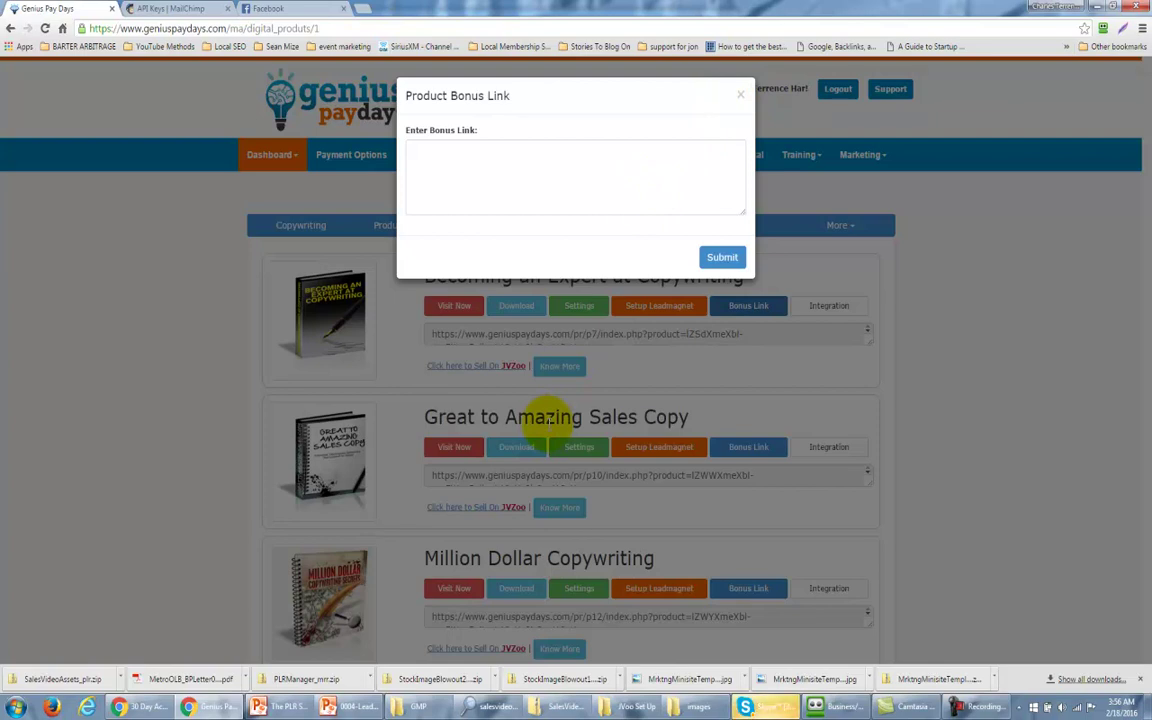
click(548, 422)
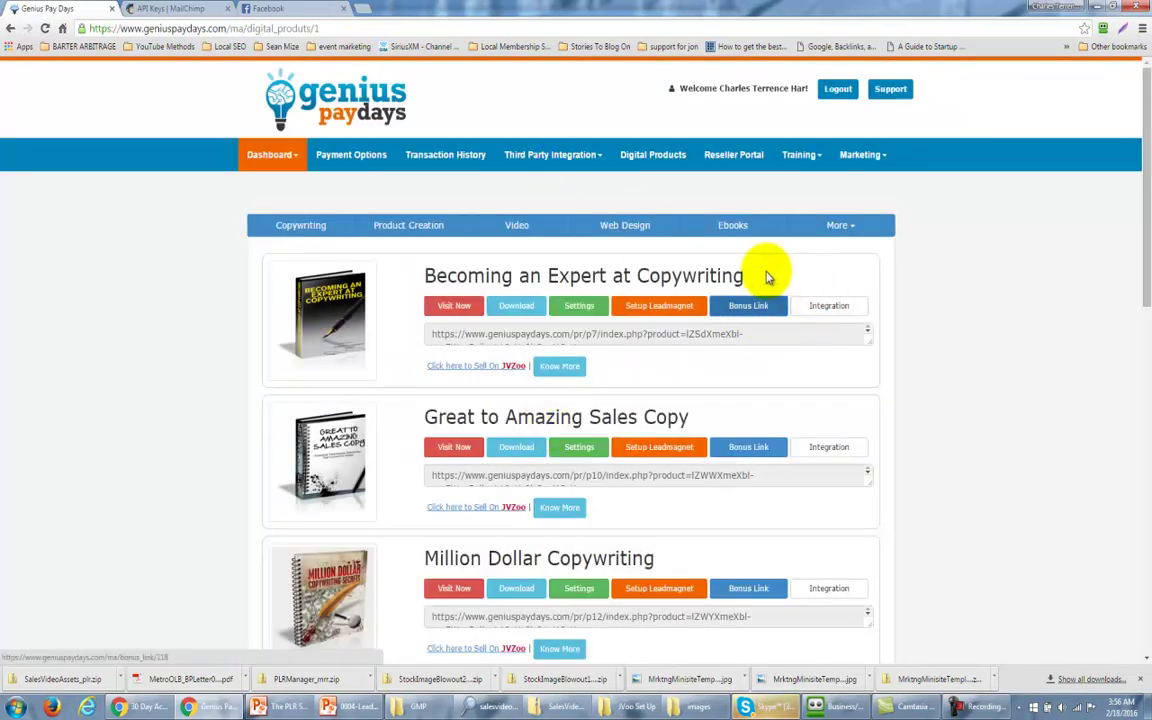
- In the settings of Becoming an Expert at Copywriting, choose a Fixed Countdown Clock dated 2016-02-20 with the timer position Top
click(577, 313)
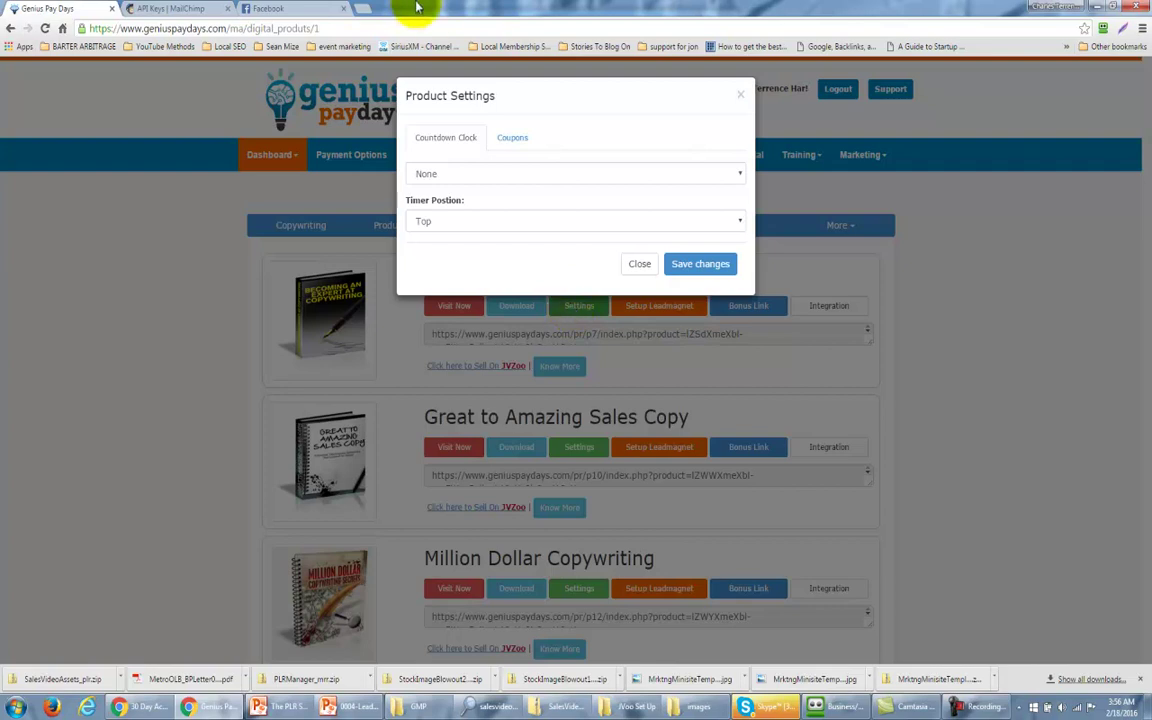
click(735, 176)
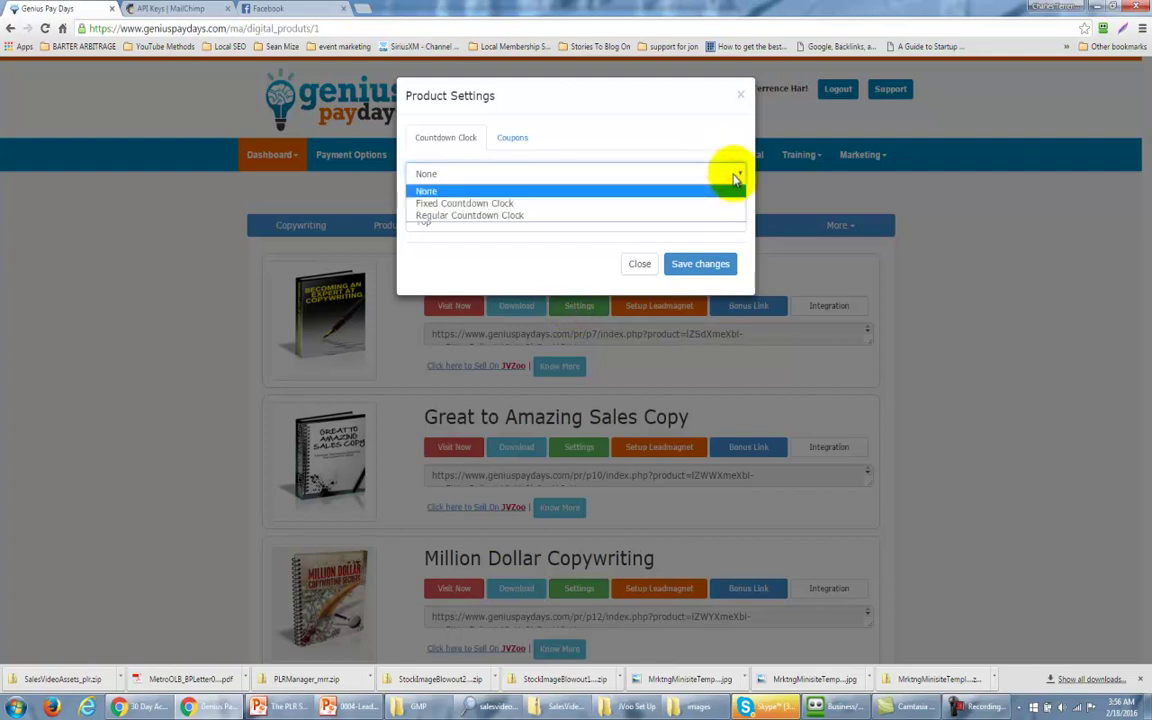
click(481, 205)
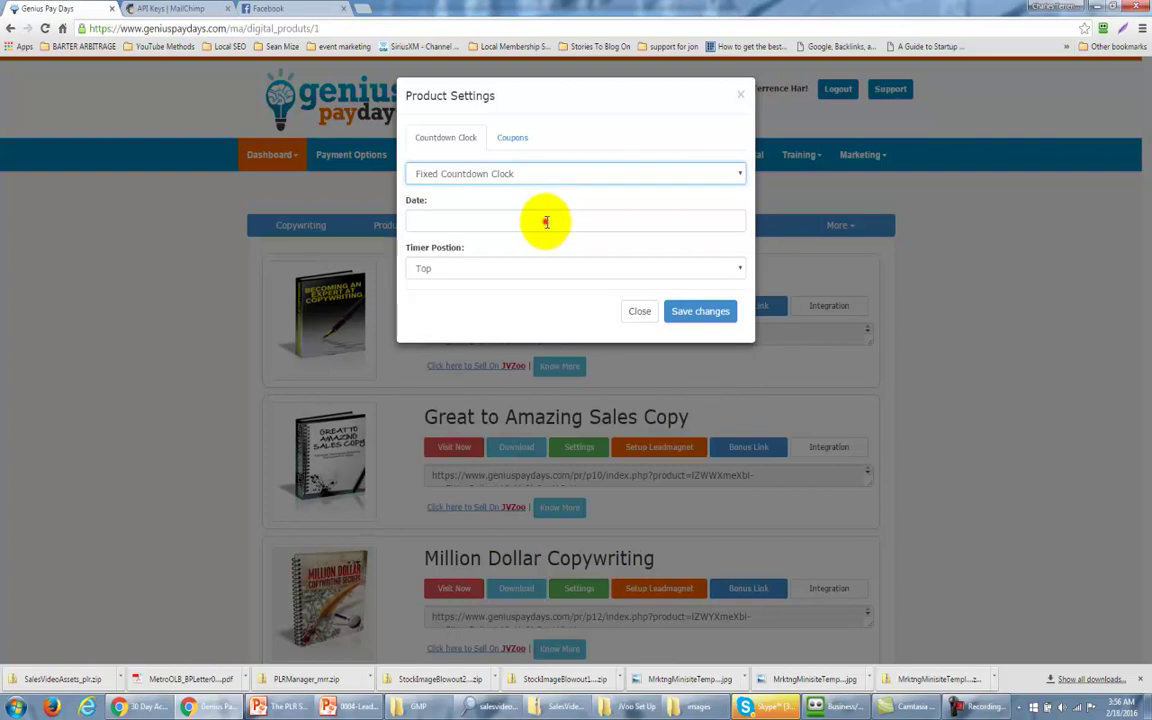
click(541, 221)
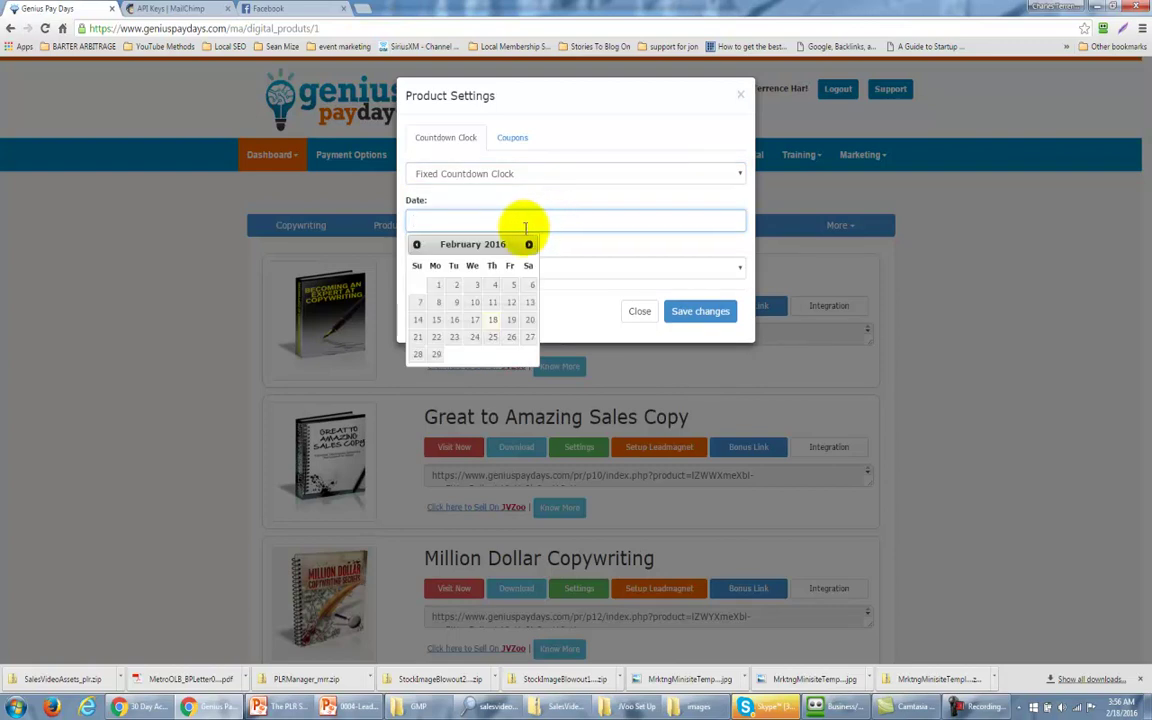
click(529, 319)
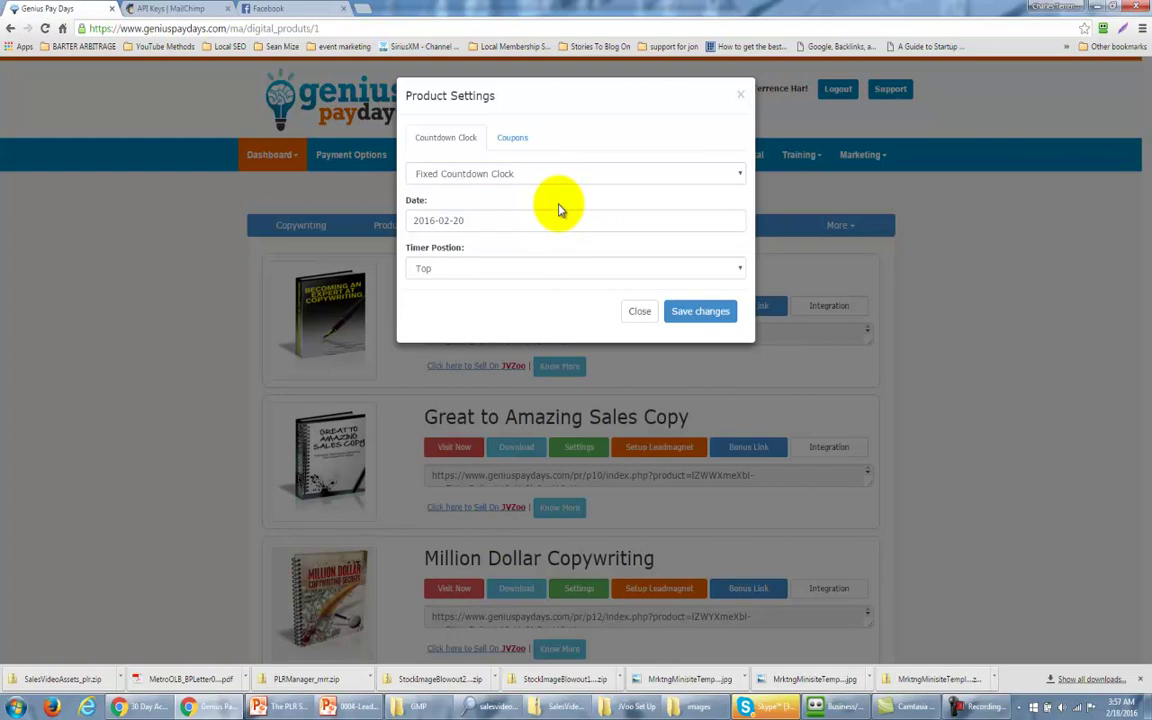
click(557, 272)
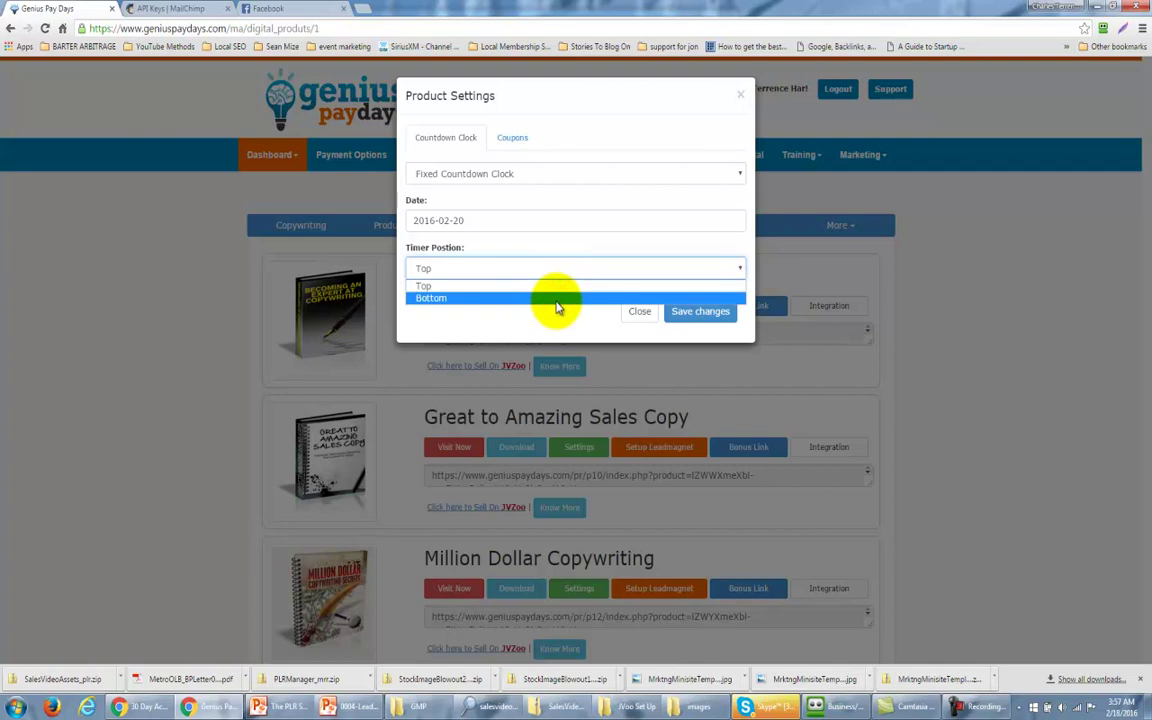
click(555, 269)
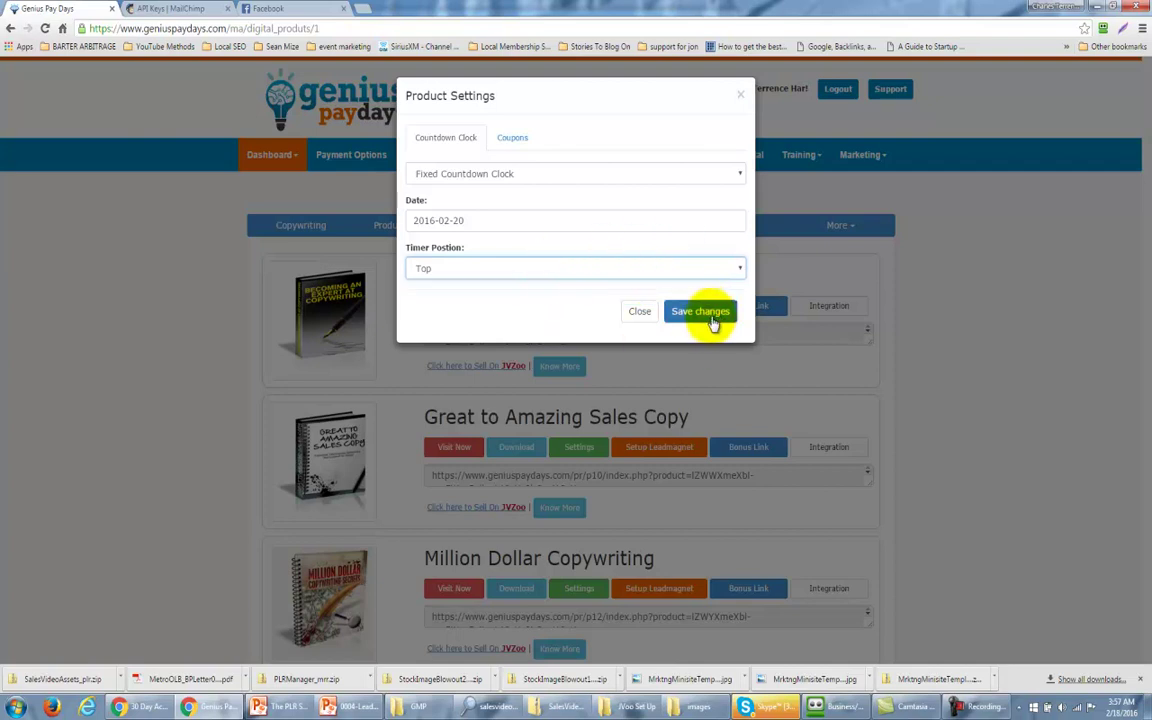
- Switch the product to a Regular Countdown Clock and review its hours, minutes, seconds and timer position choices
click(555, 174)
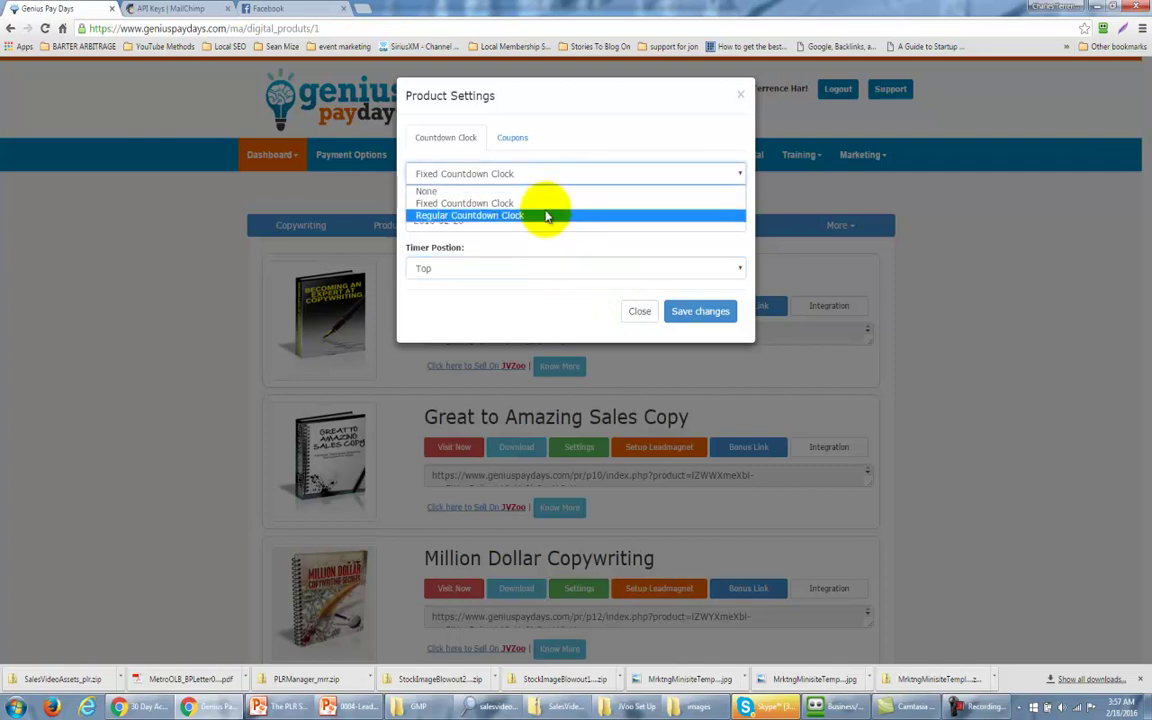
click(546, 216)
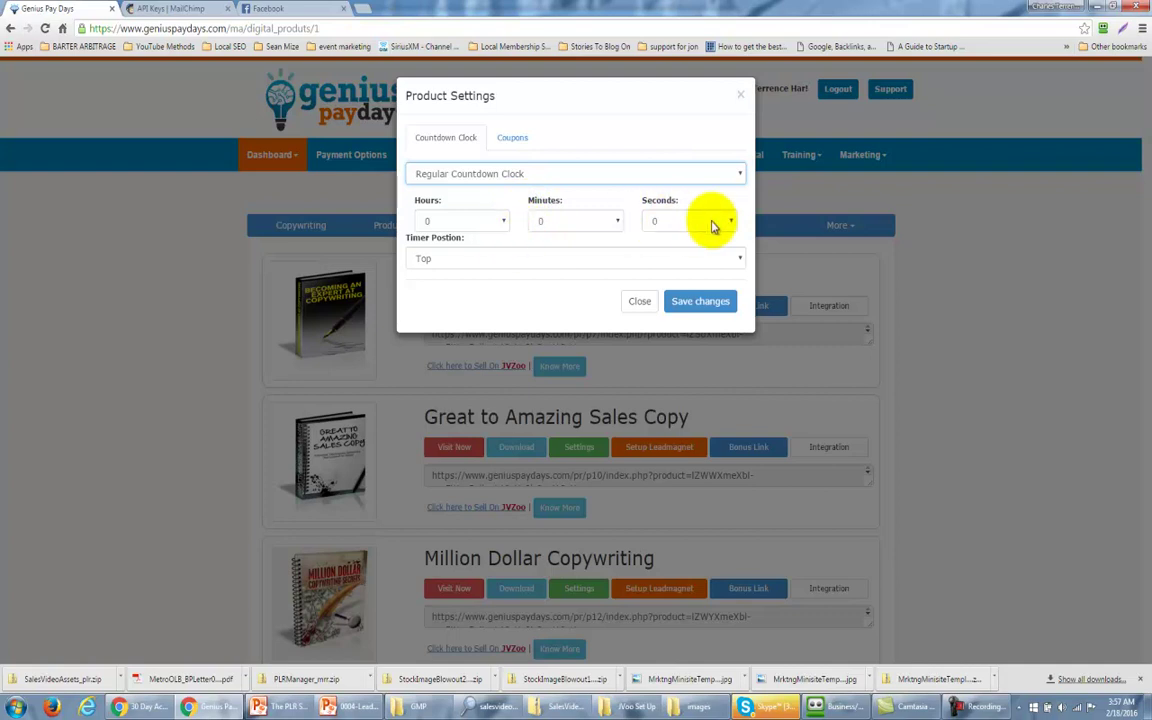
click(503, 221)
mouse_move(503, 268)
mouse_down()
mouse_move(507, 303)
mouse_move(507, 249)
mouse_up()
click(515, 198)
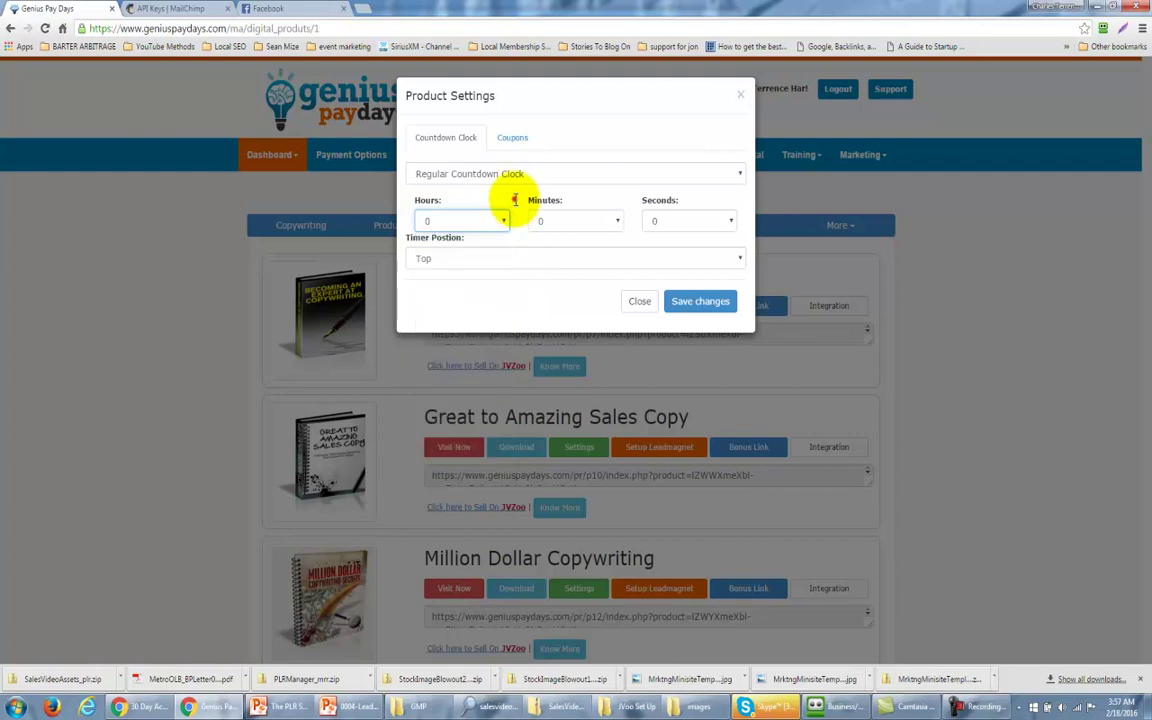
click(617, 220)
click(617, 220)
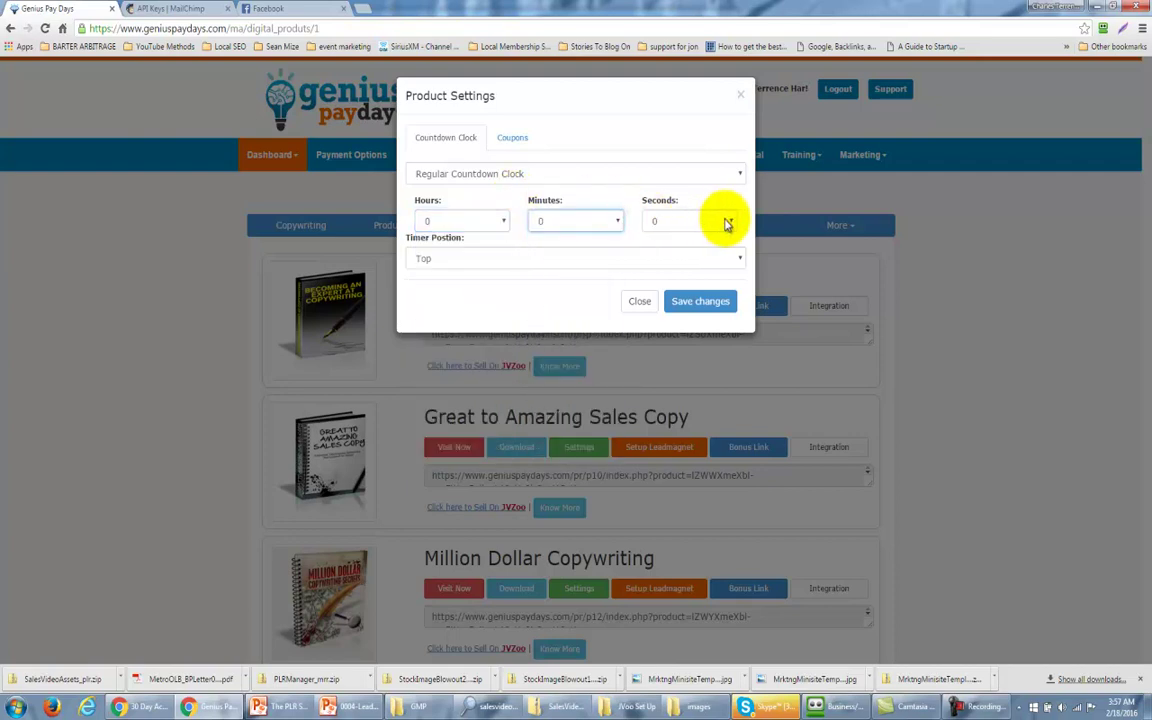
click(729, 222)
click(697, 203)
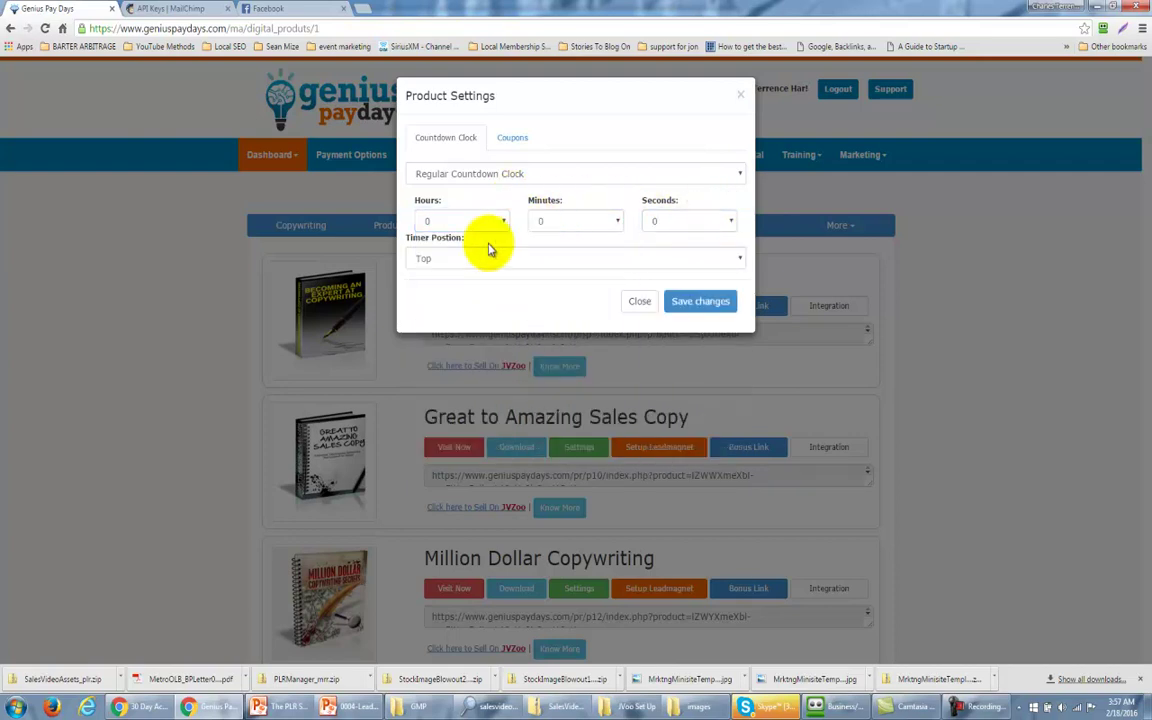
click(657, 258)
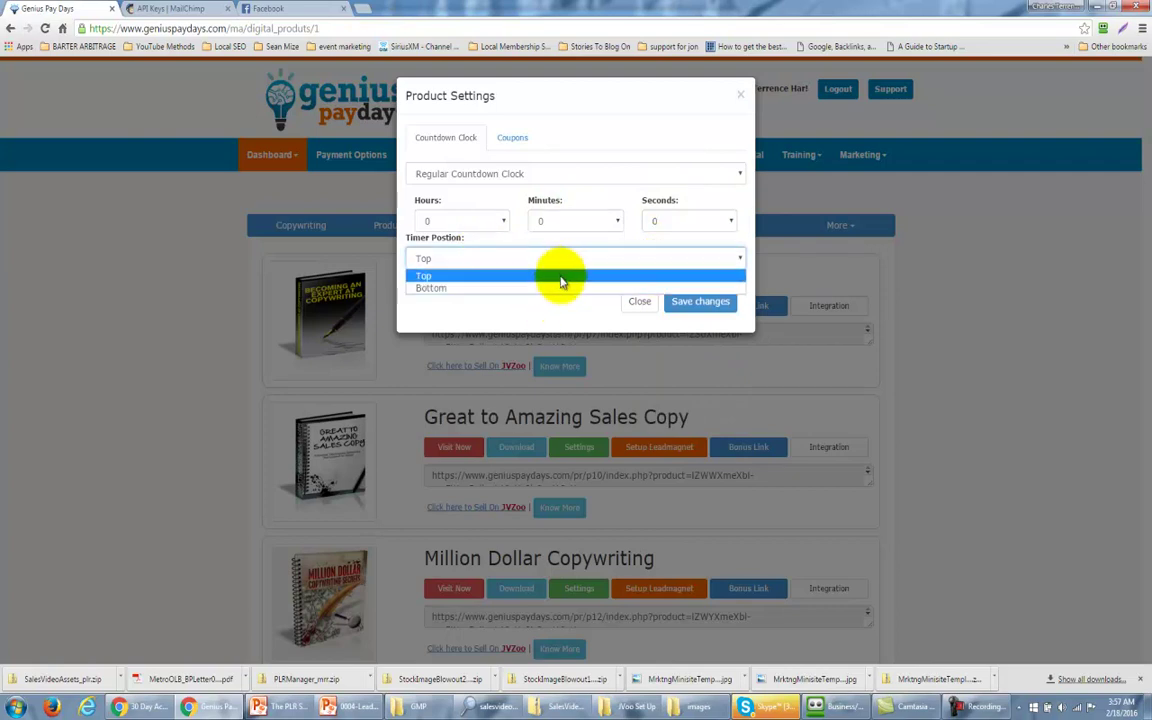
click(548, 308)
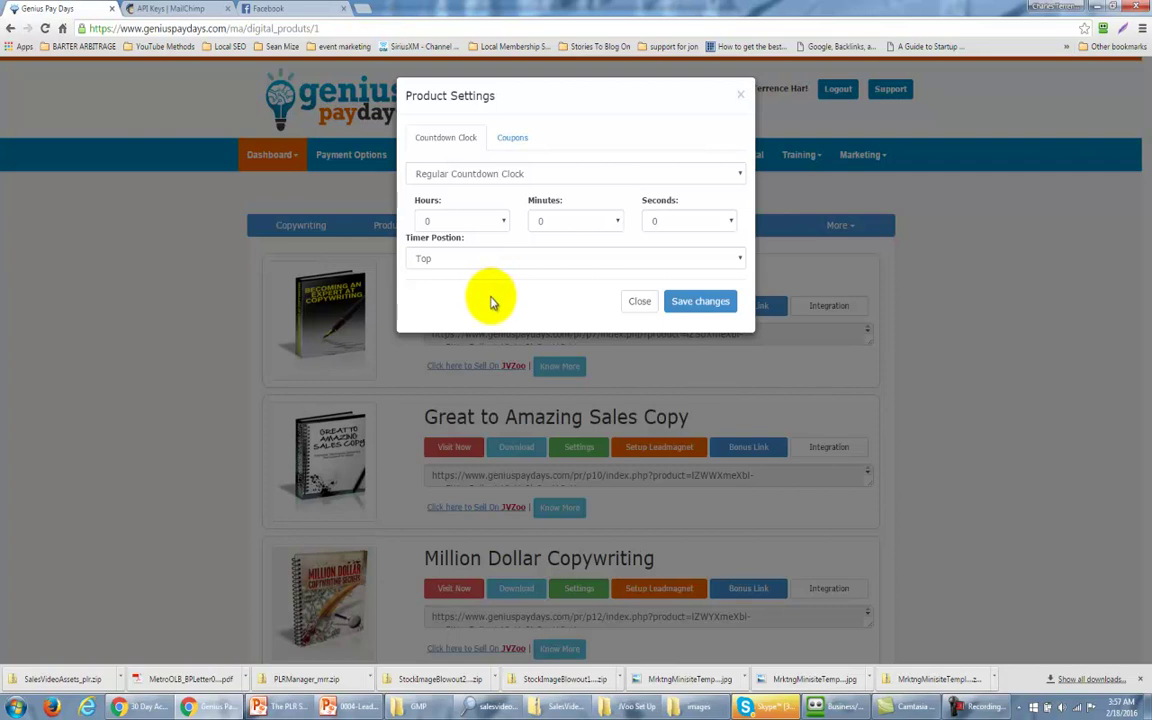
- Review the available coupons and coupon positions in the product's settings without changing them
click(513, 140)
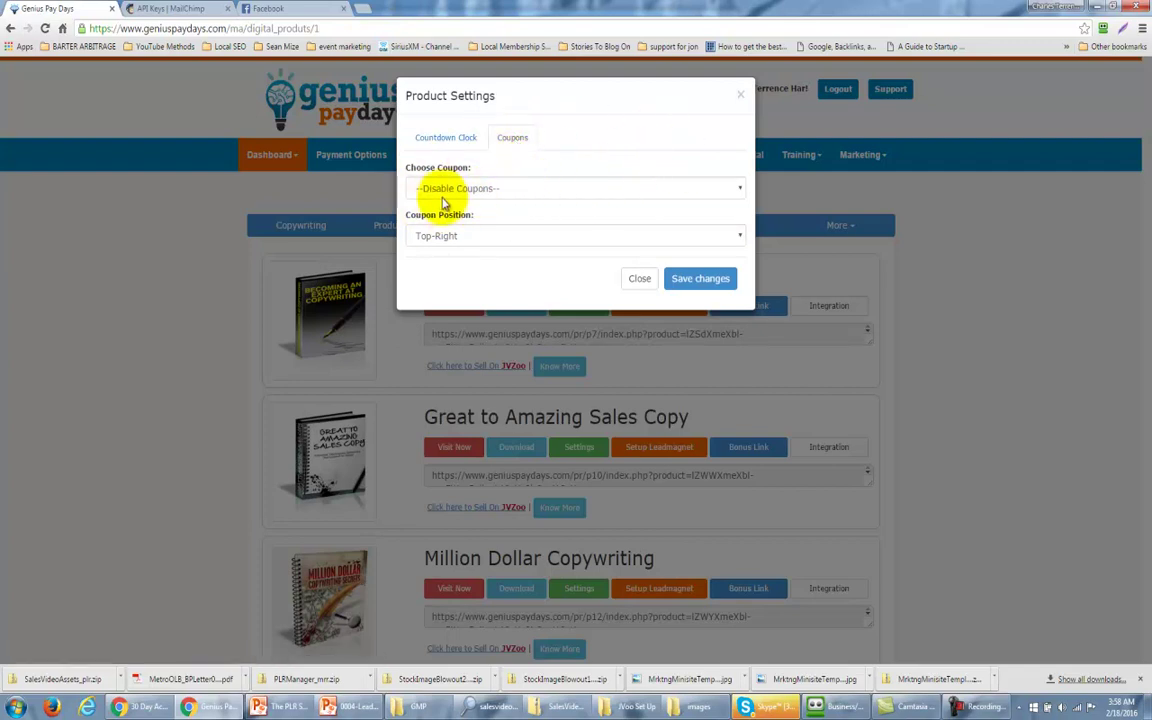
click(738, 189)
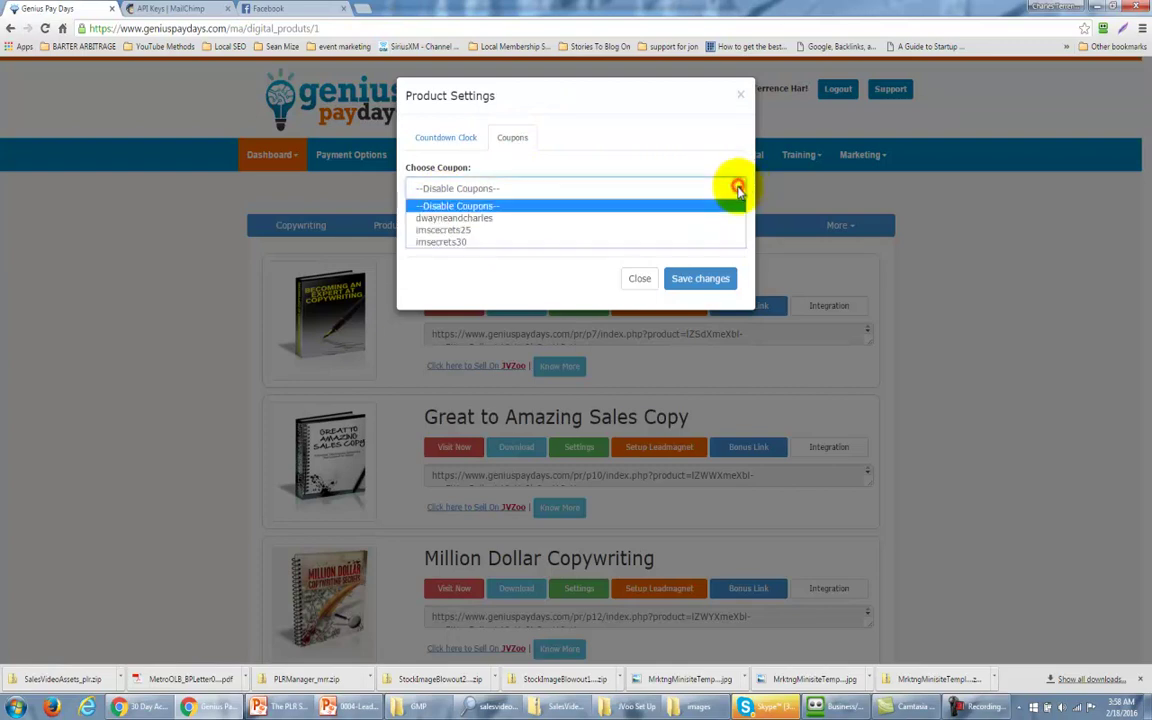
click(722, 182)
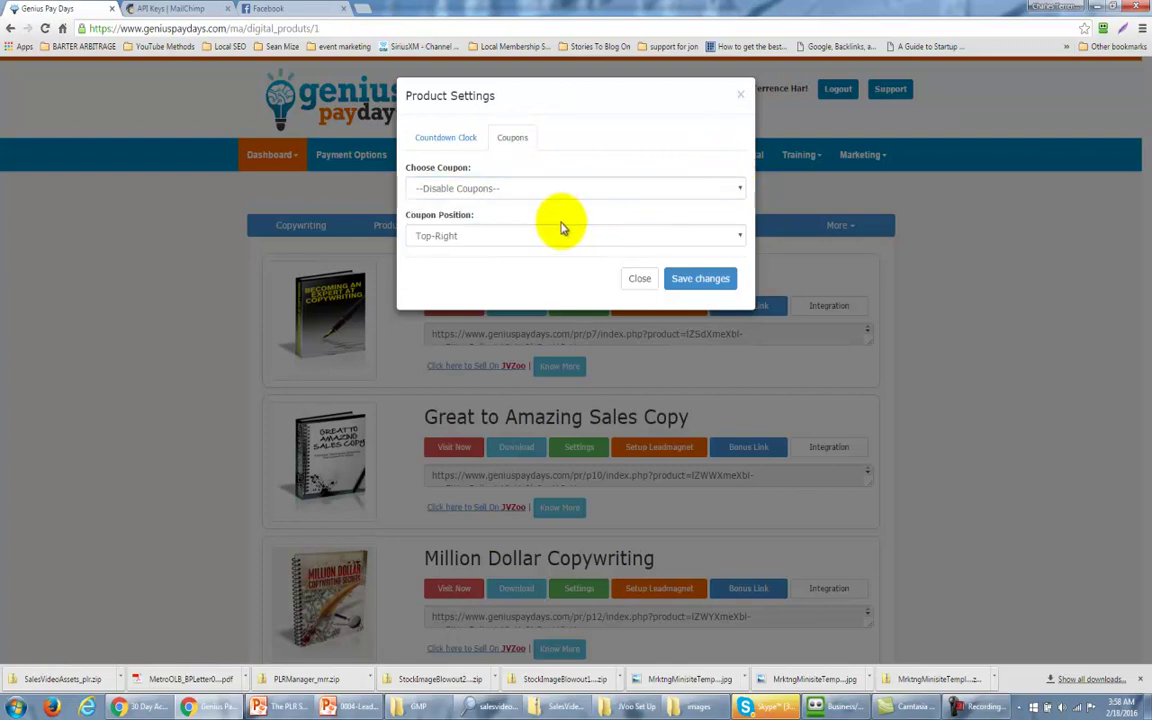
click(715, 240)
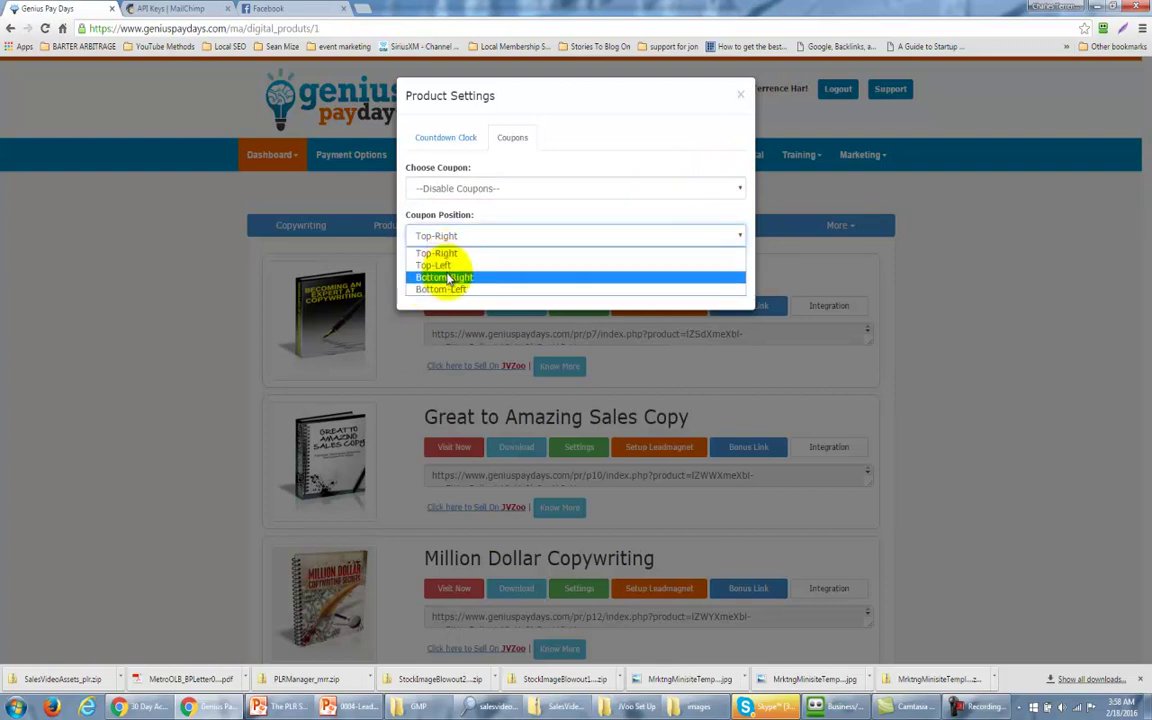
click(515, 238)
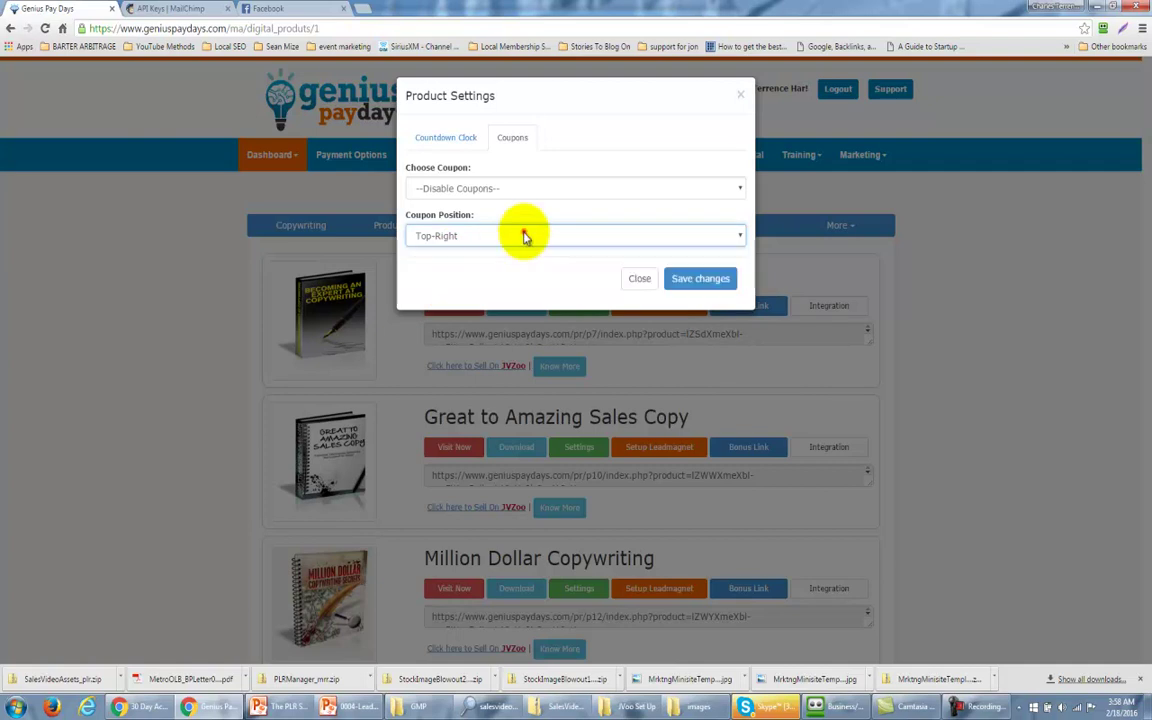
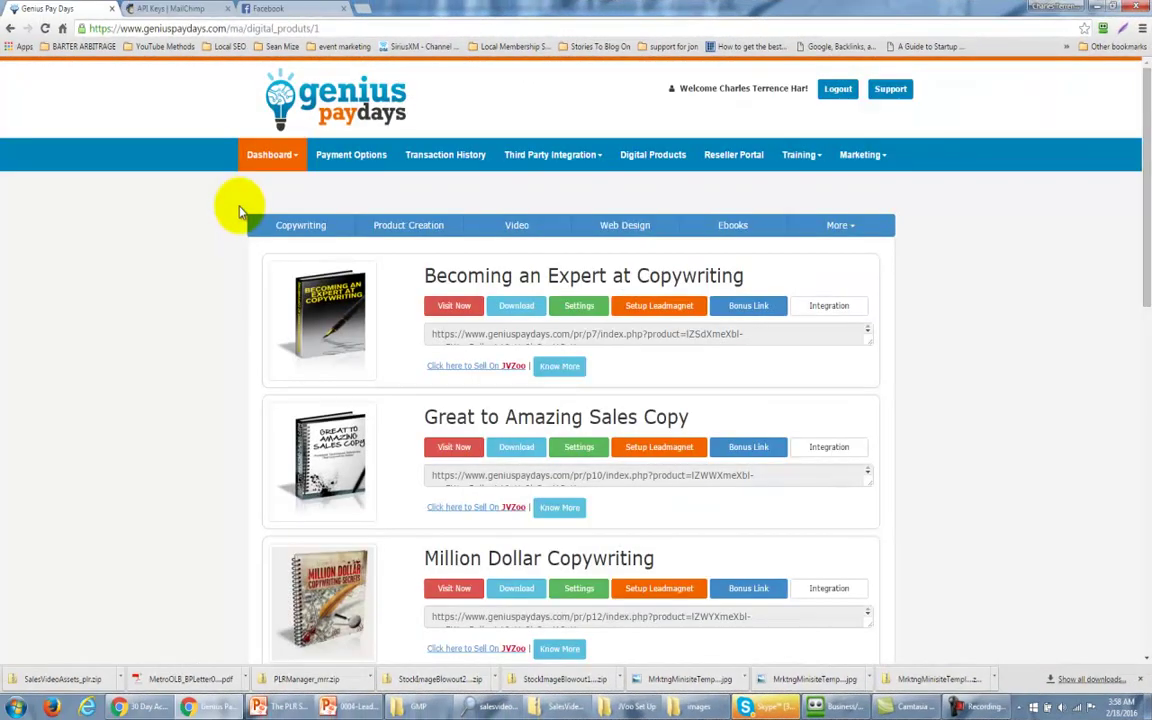
- Start a new discount coupon in the coupon manager and give it the code copy20
click(290, 157)
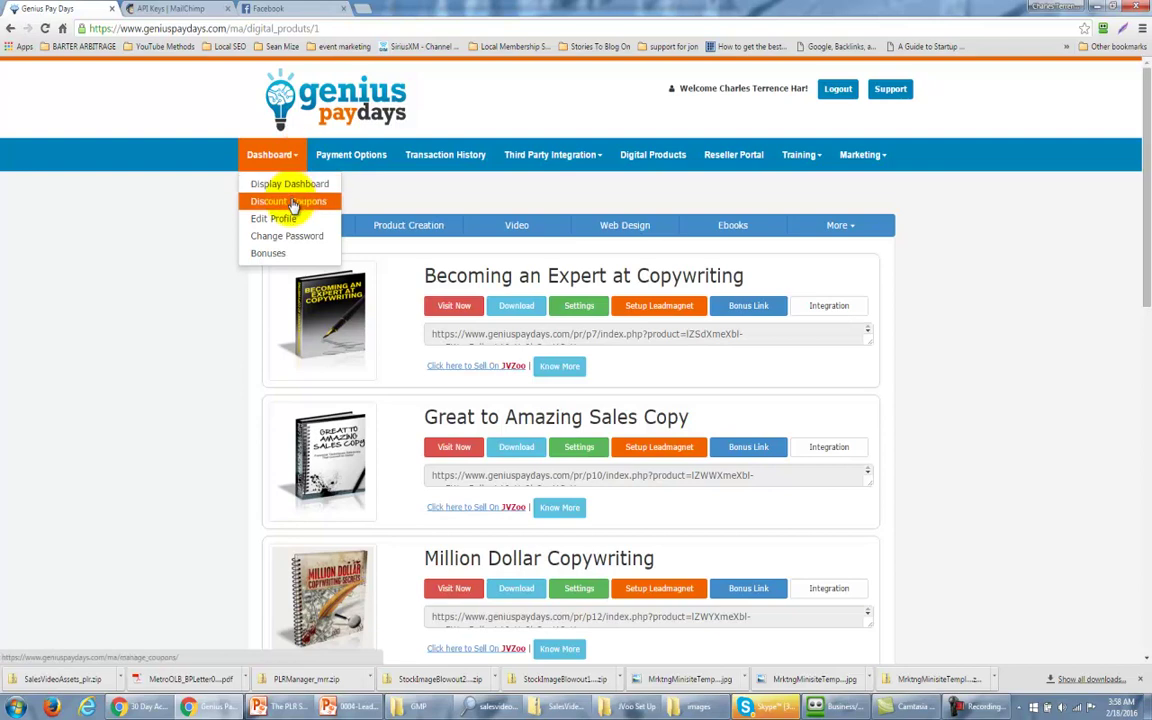
click(290, 202)
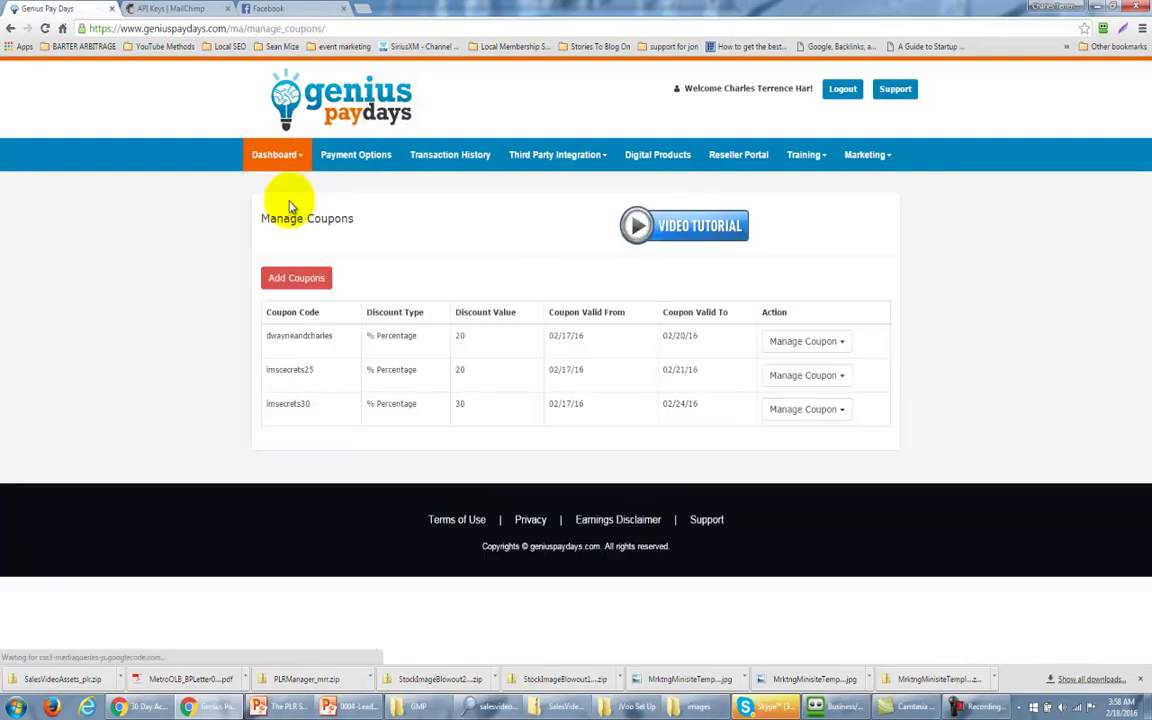
click(290, 282)
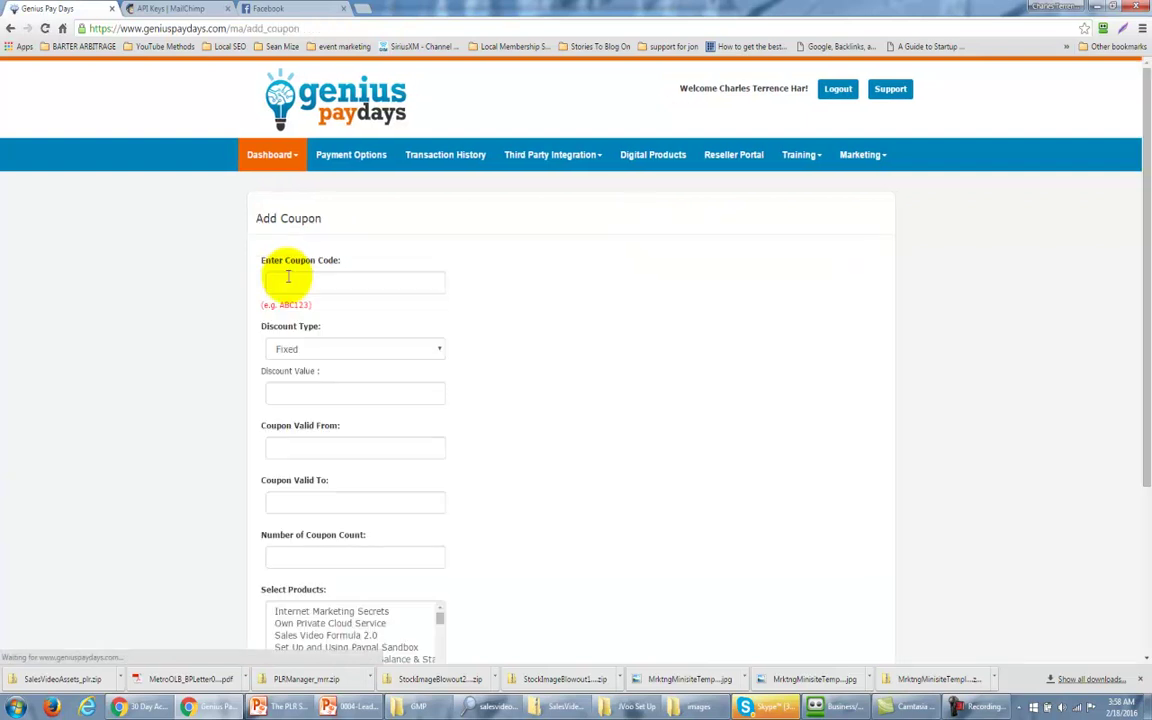
click(318, 279)
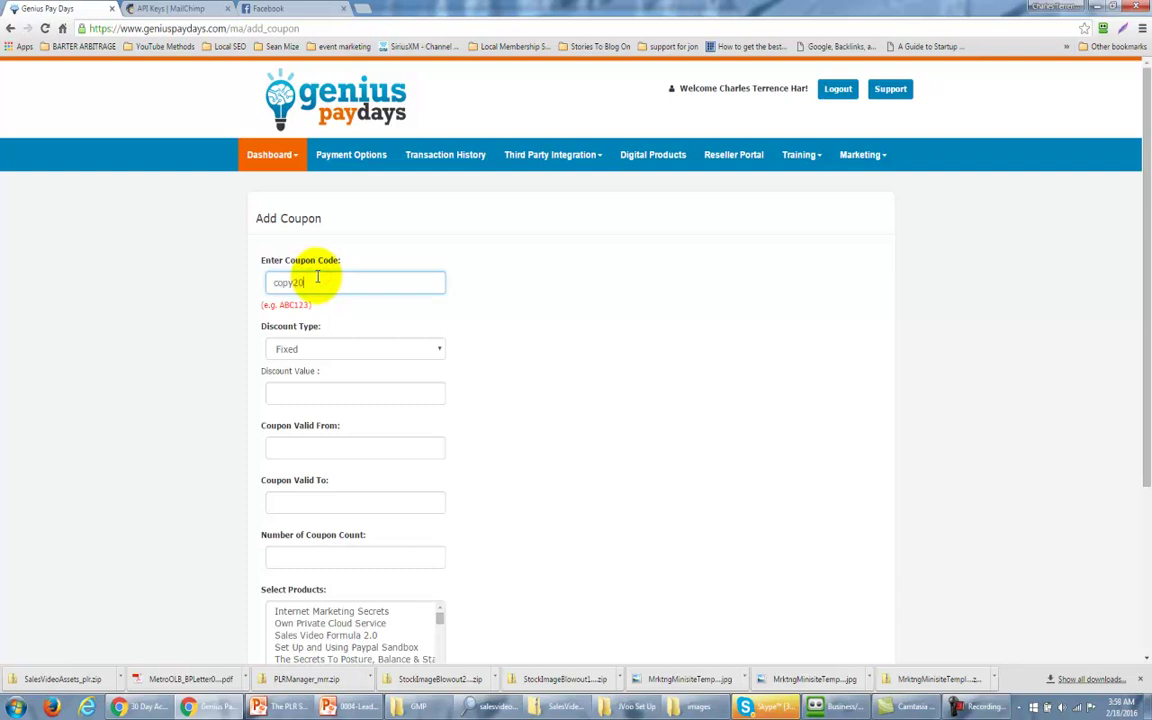
- Set the coupon's discount type to % Percentage and its discount value to 20
click(392, 353)
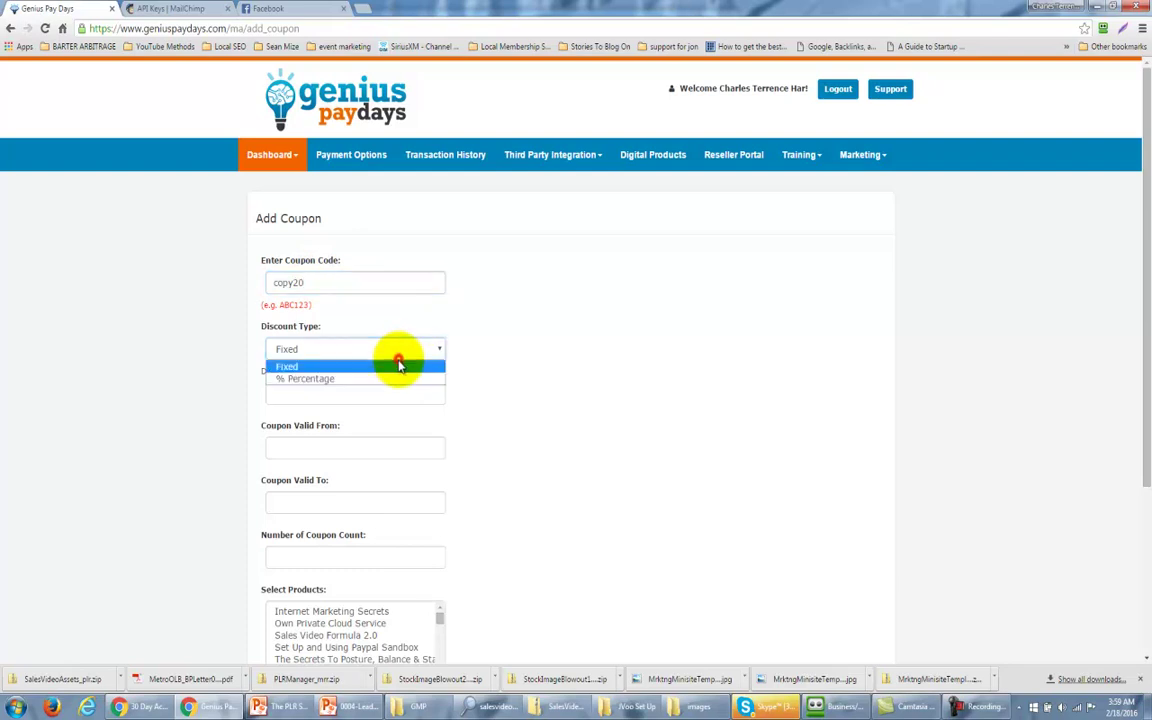
click(341, 381)
click(334, 392)
text(20)
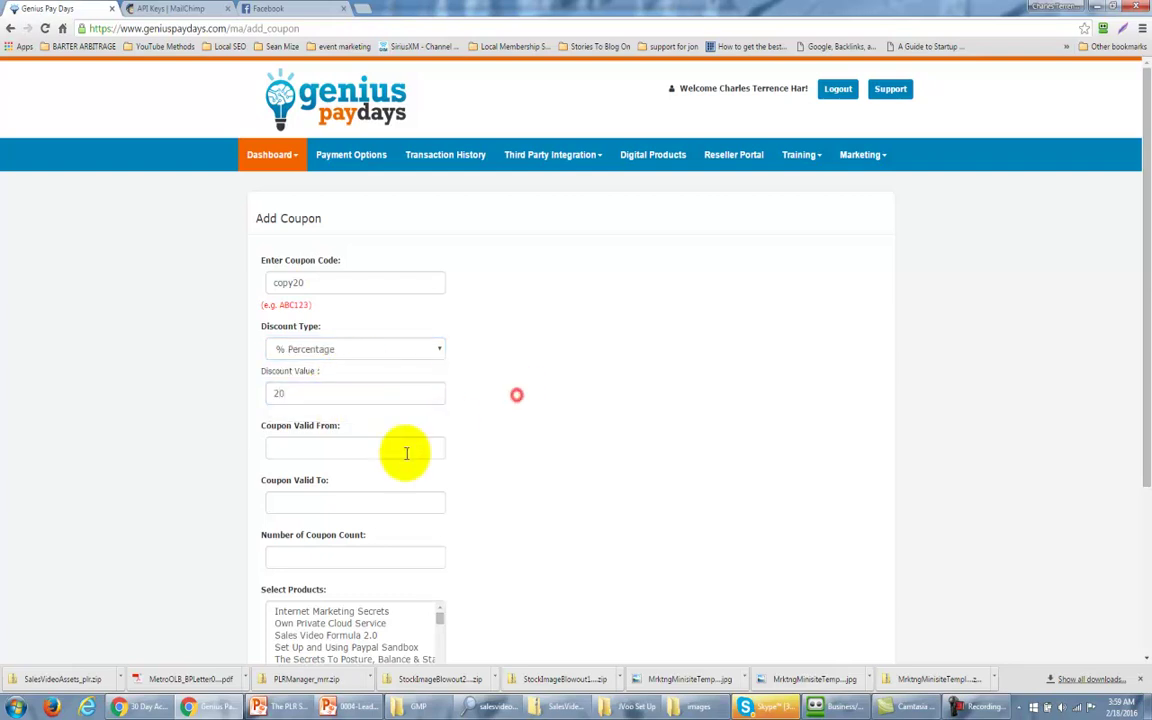
- Set the coupon to be valid from 02/19/2016 to 02/20/2016
click(397, 447)
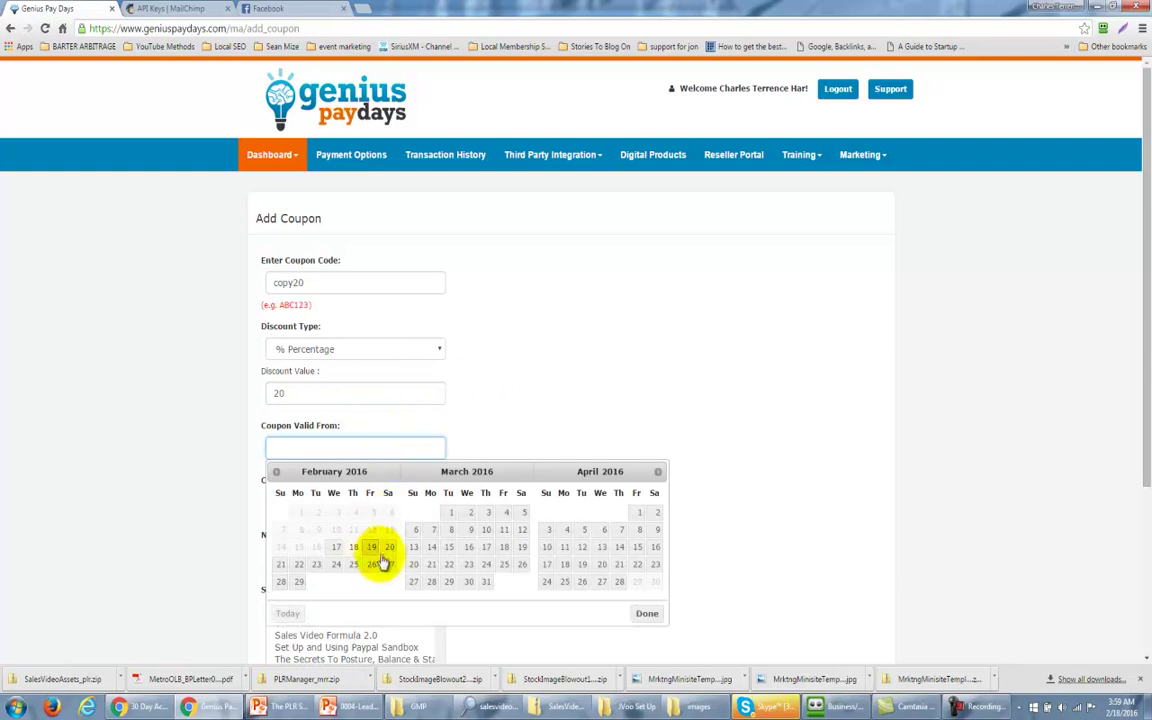
click(388, 547)
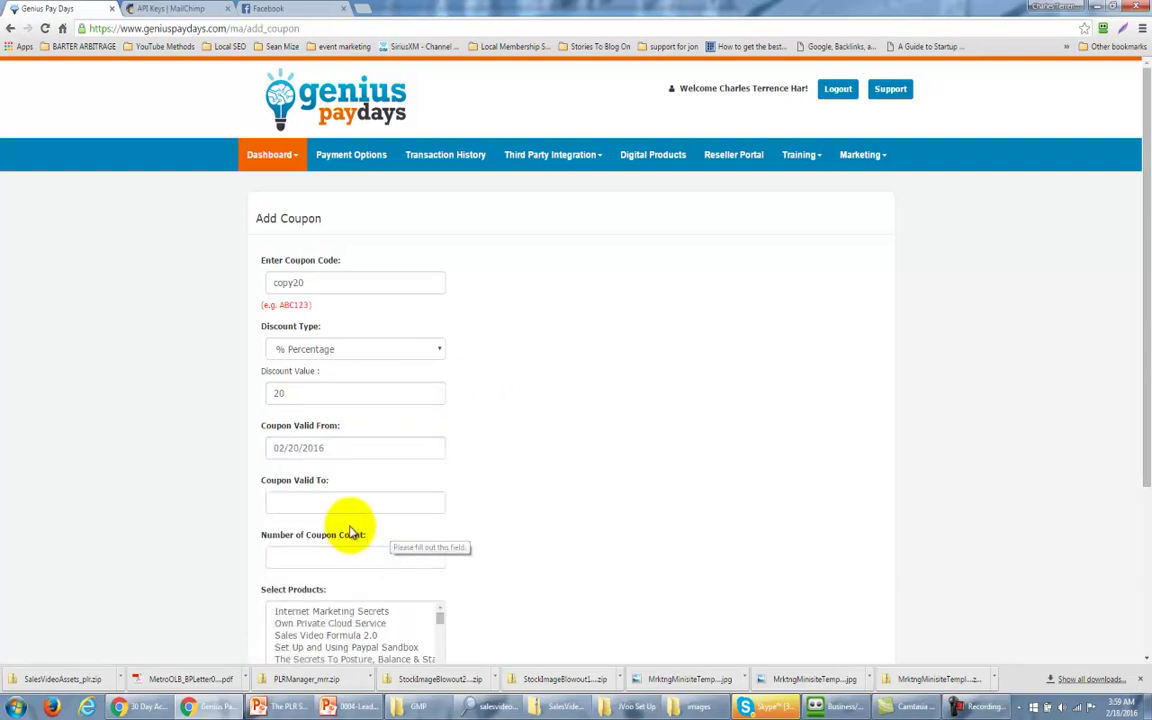
click(336, 452)
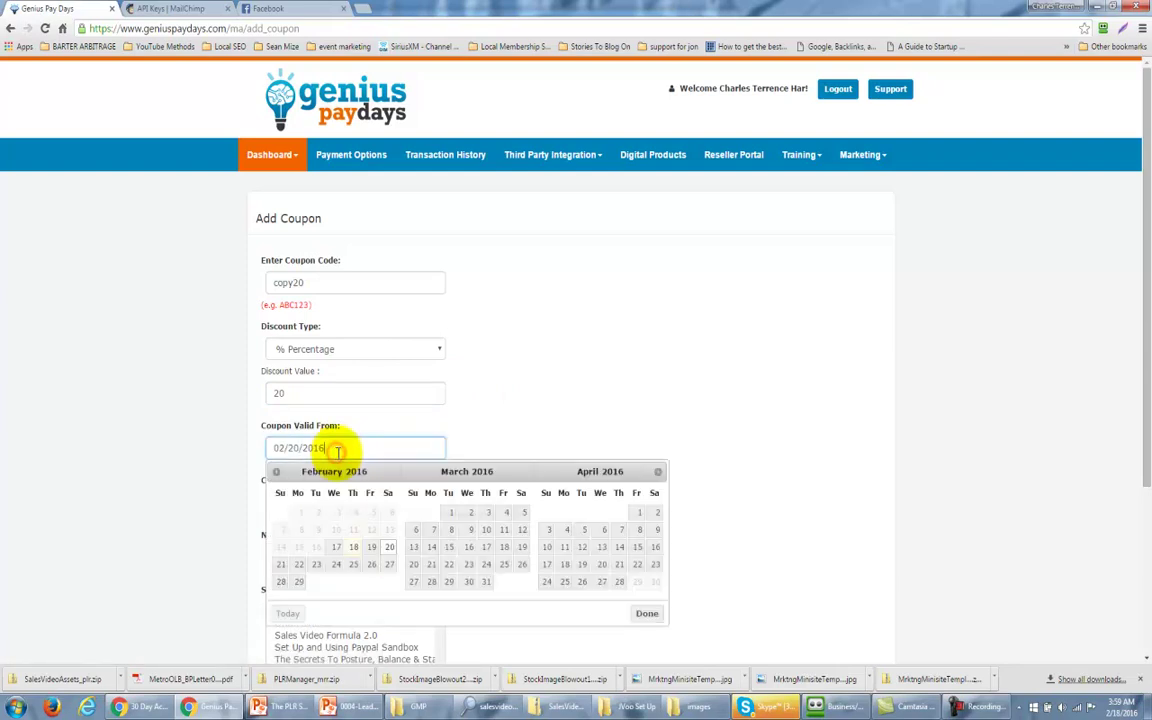
click(355, 547)
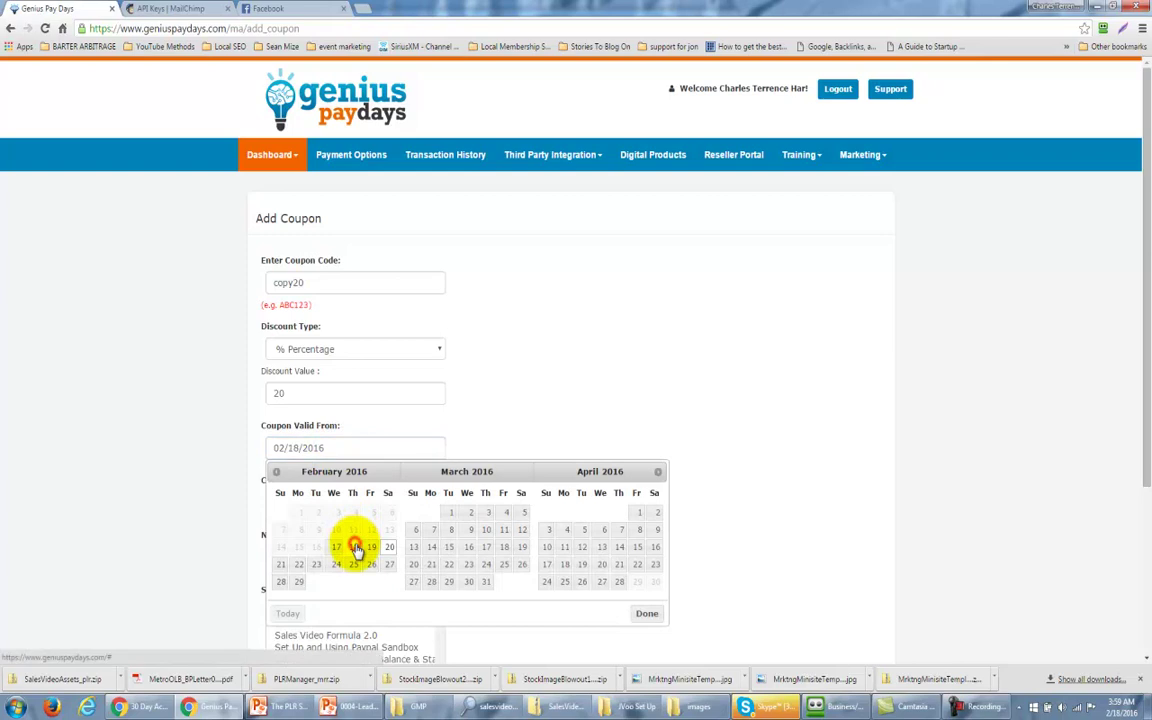
click(347, 447)
click(368, 500)
click(360, 504)
click(387, 414)
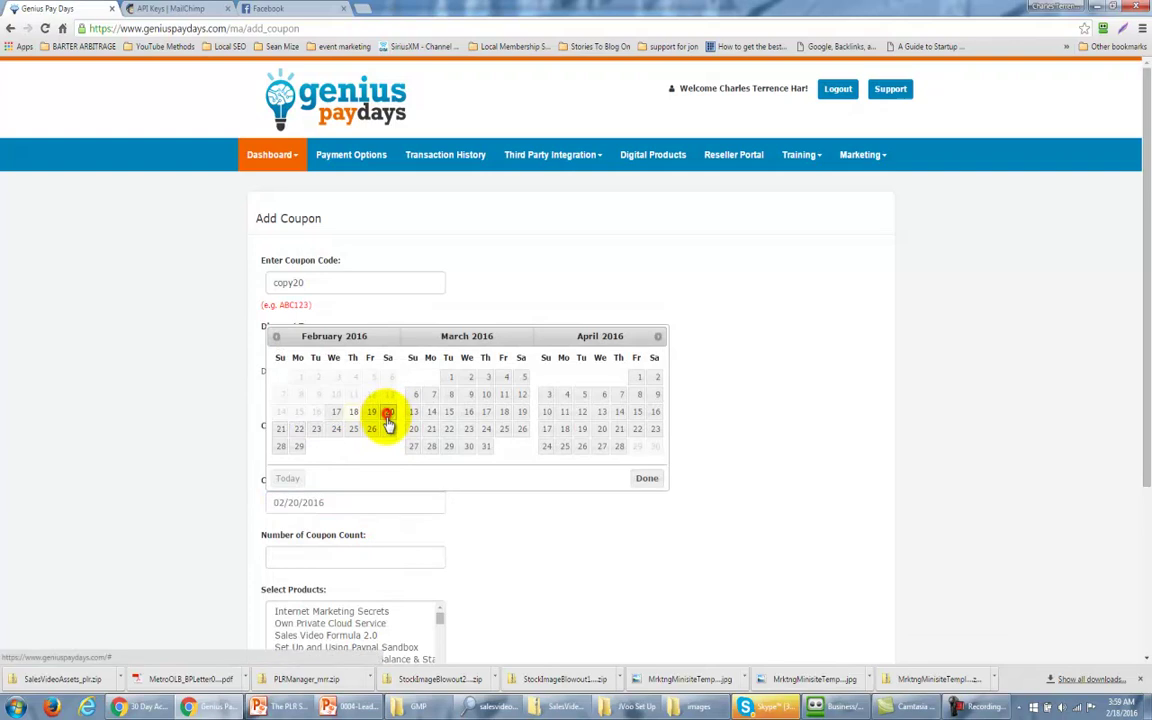
scroll(278, 500, down, 1)
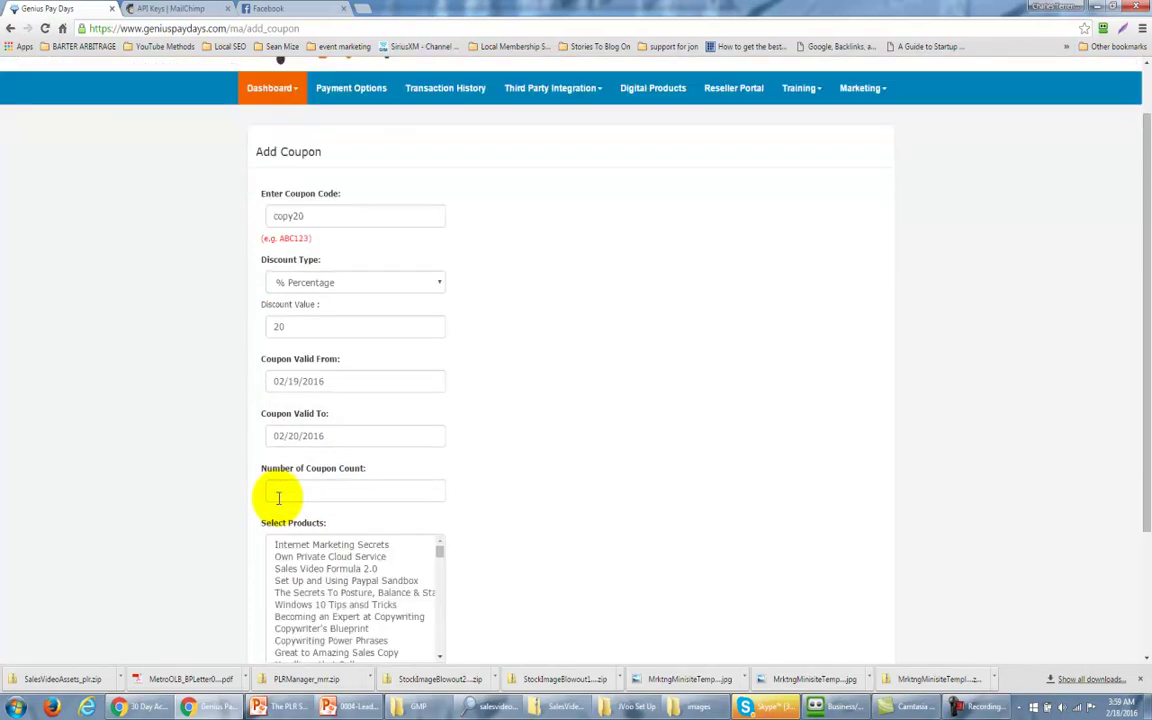
- Set the number of coupons to 100 and select Becoming an Expert at Copywriting as the coupon's product
click(303, 487)
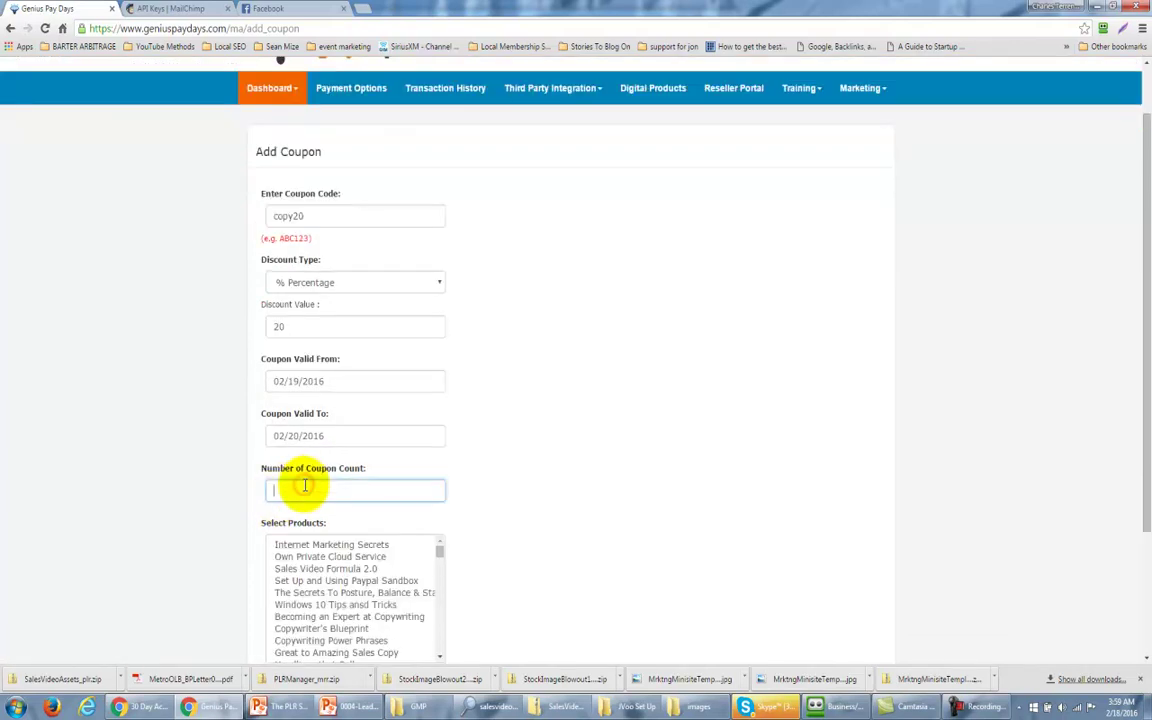
text(100)
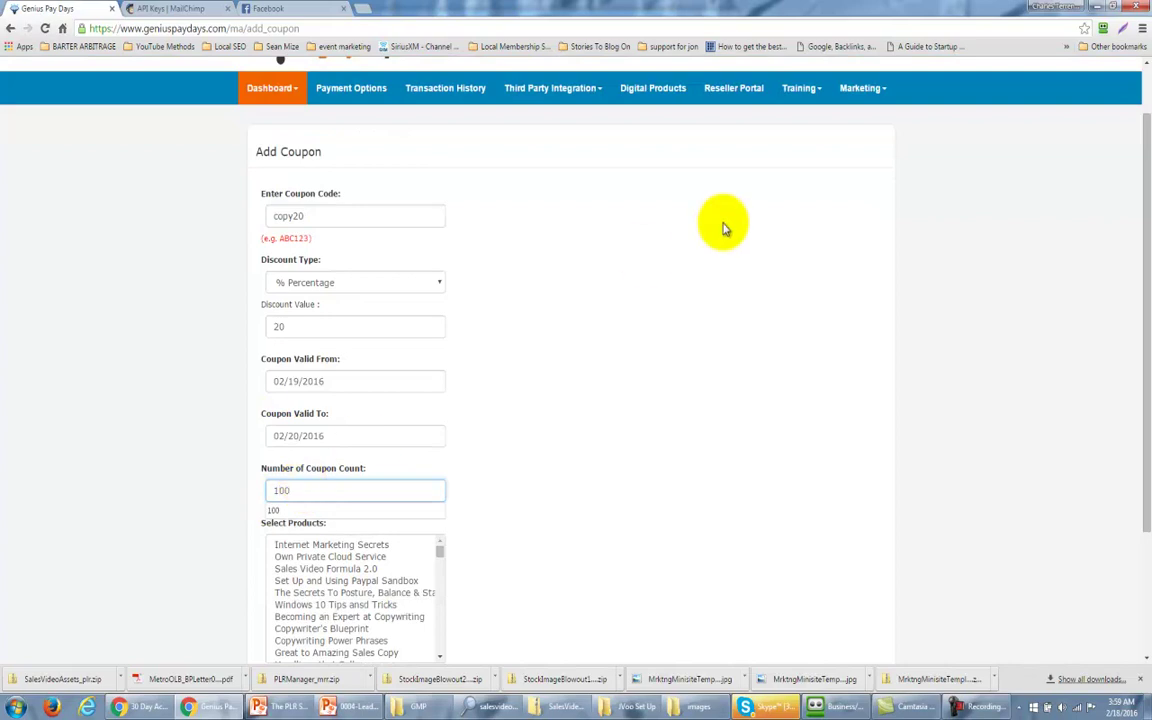
click(631, 373)
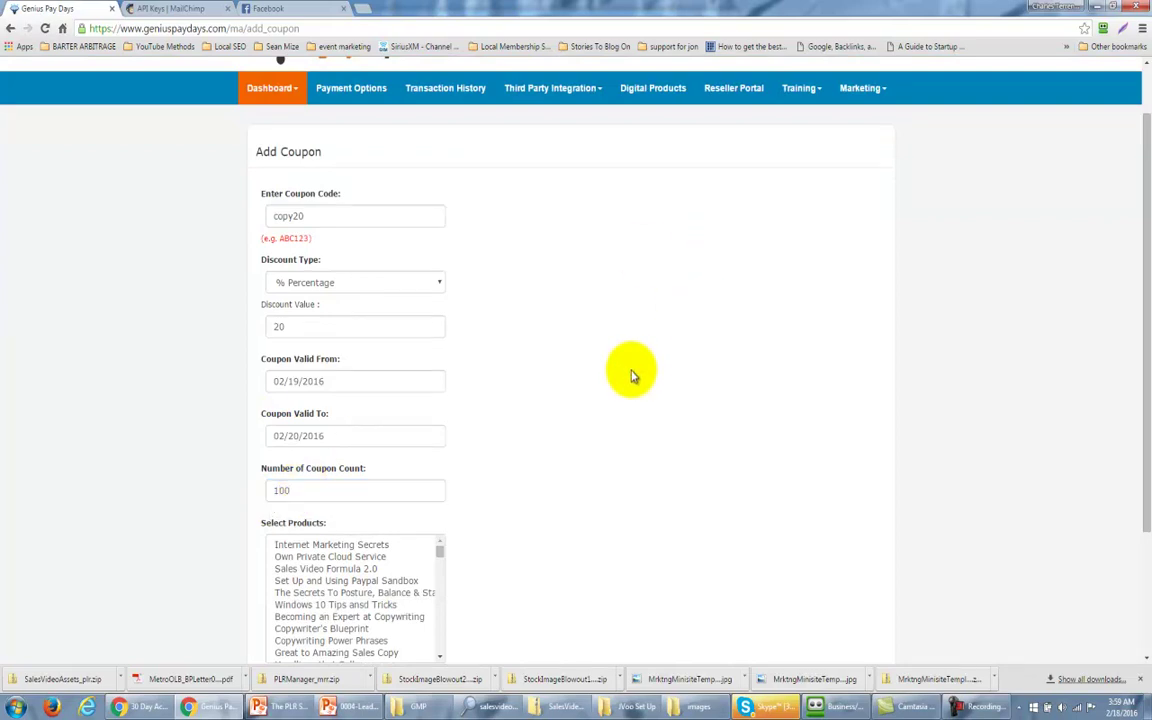
scroll(600, 410, down, 1)
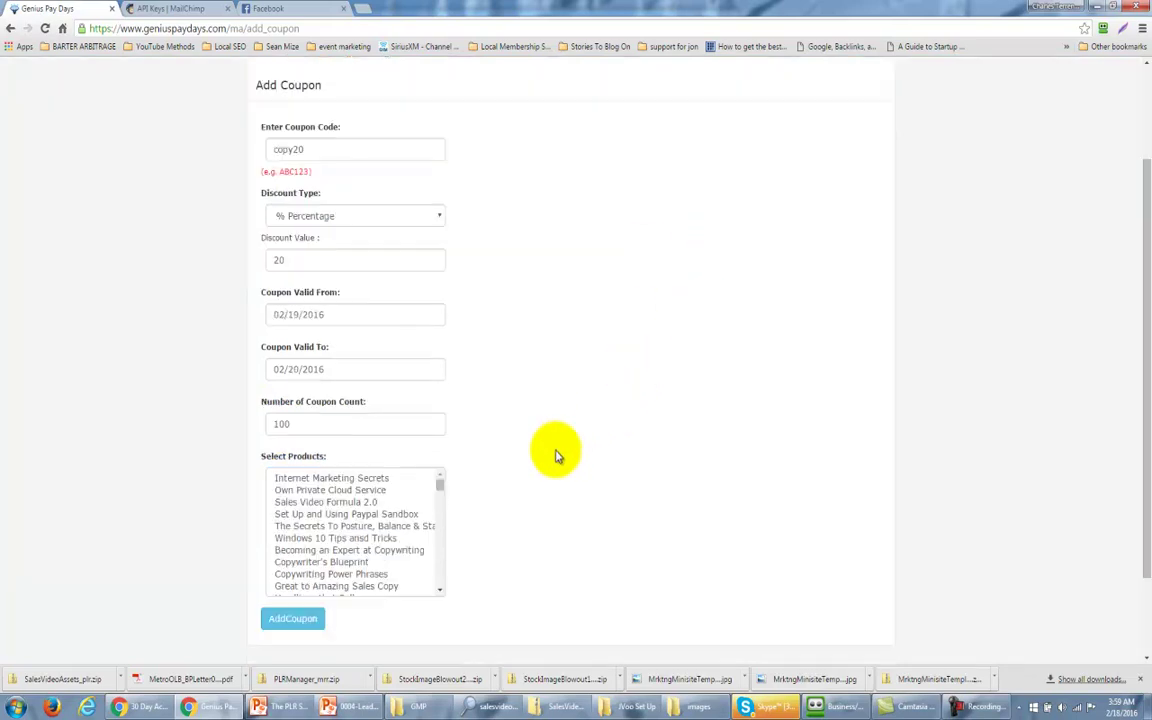
click(397, 553)
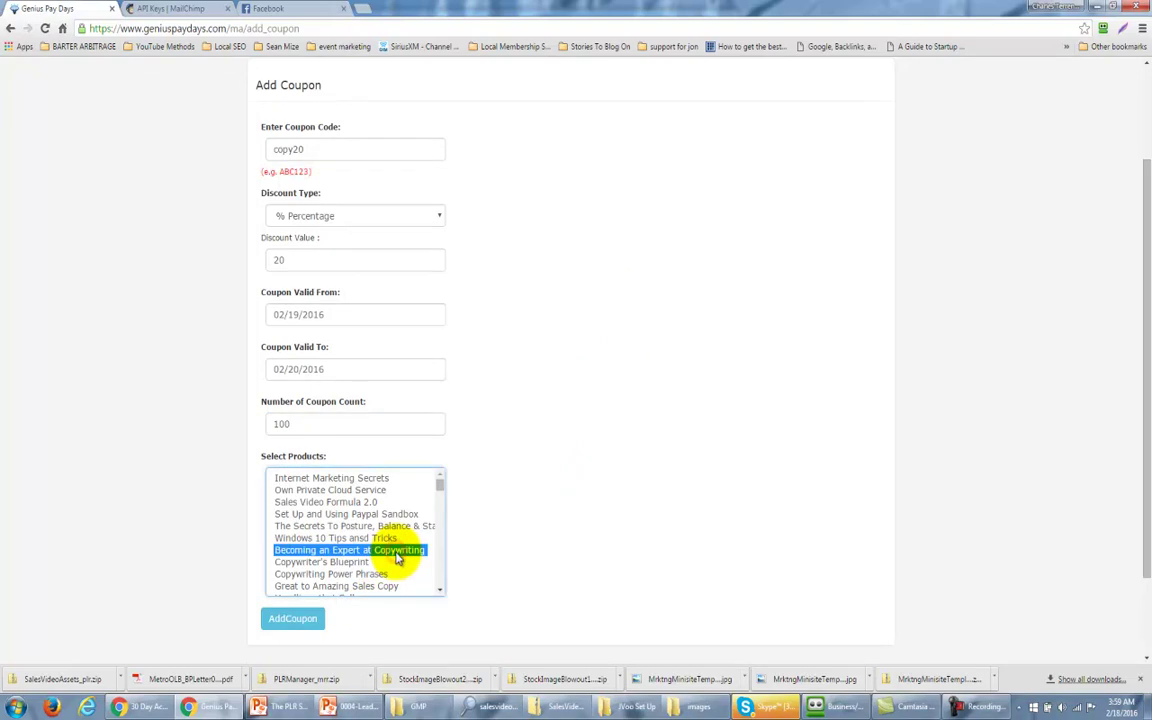
- Change the coupon's valid-from date to 02/18/2016 and add the coupon
click(335, 318)
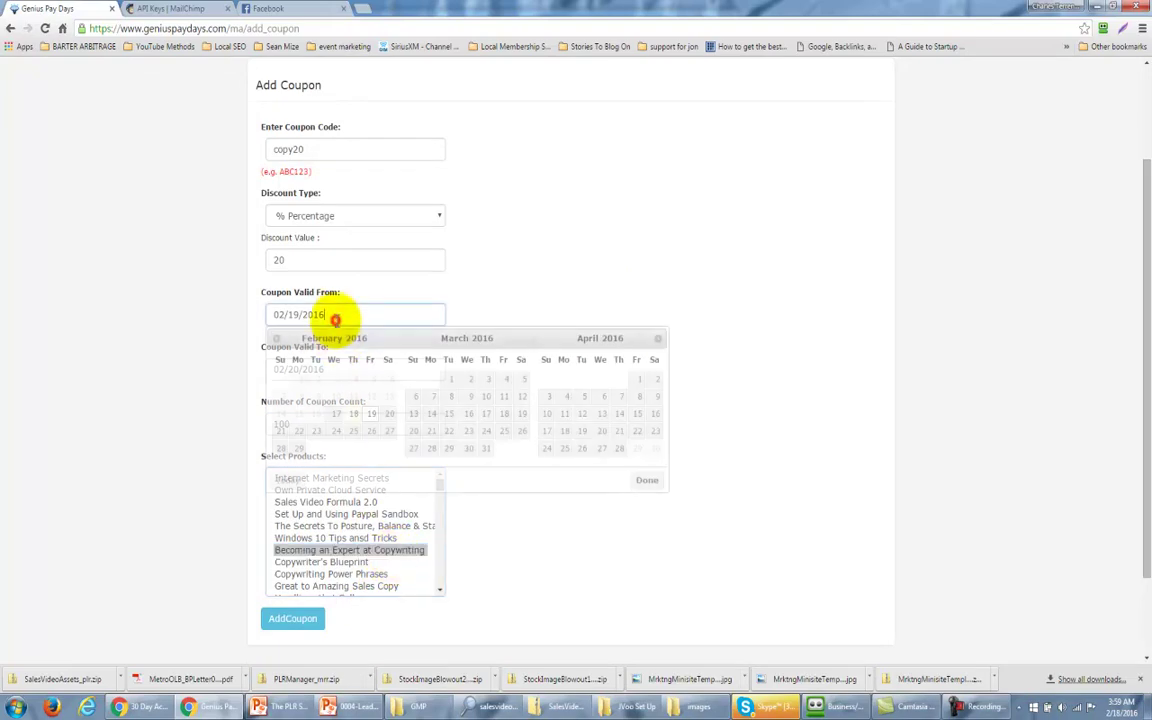
click(352, 414)
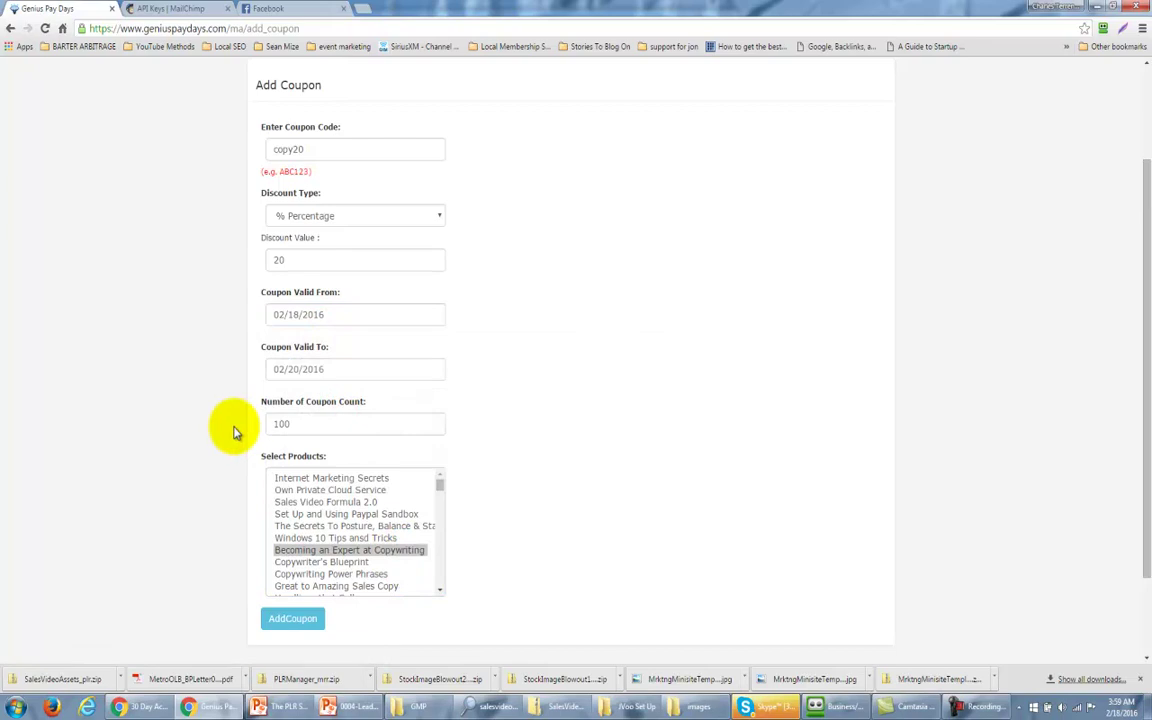
scroll(233, 432, up, 1)
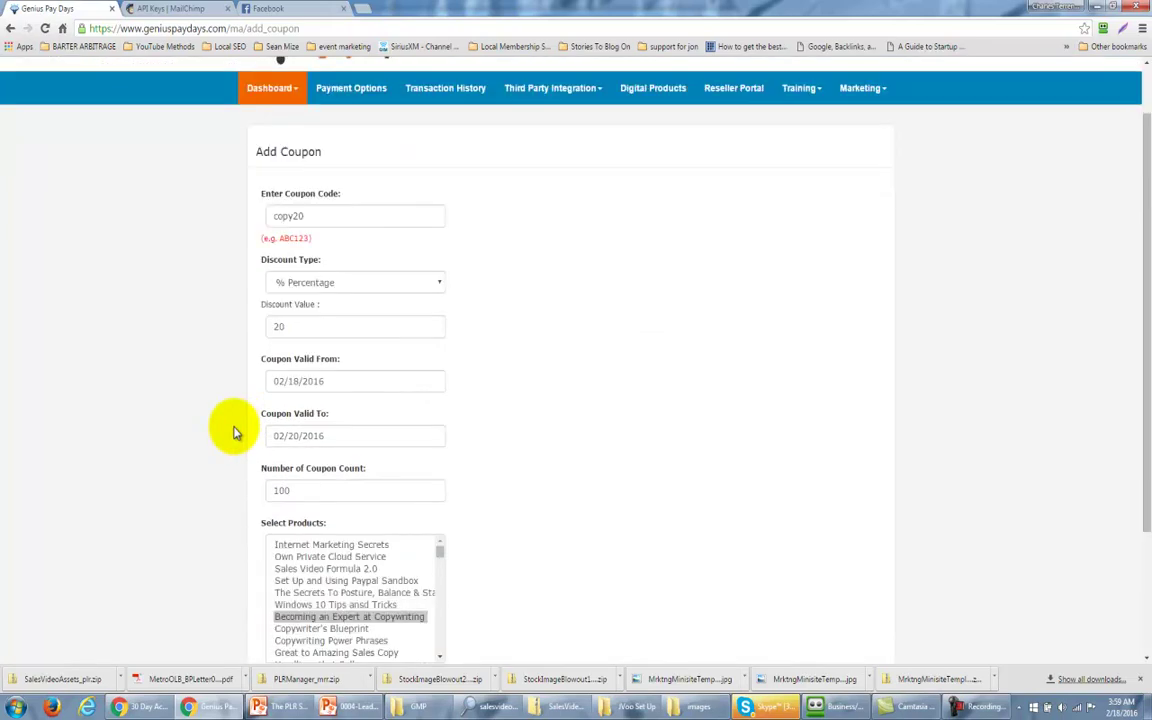
scroll(233, 432, down, 1)
click(283, 624)
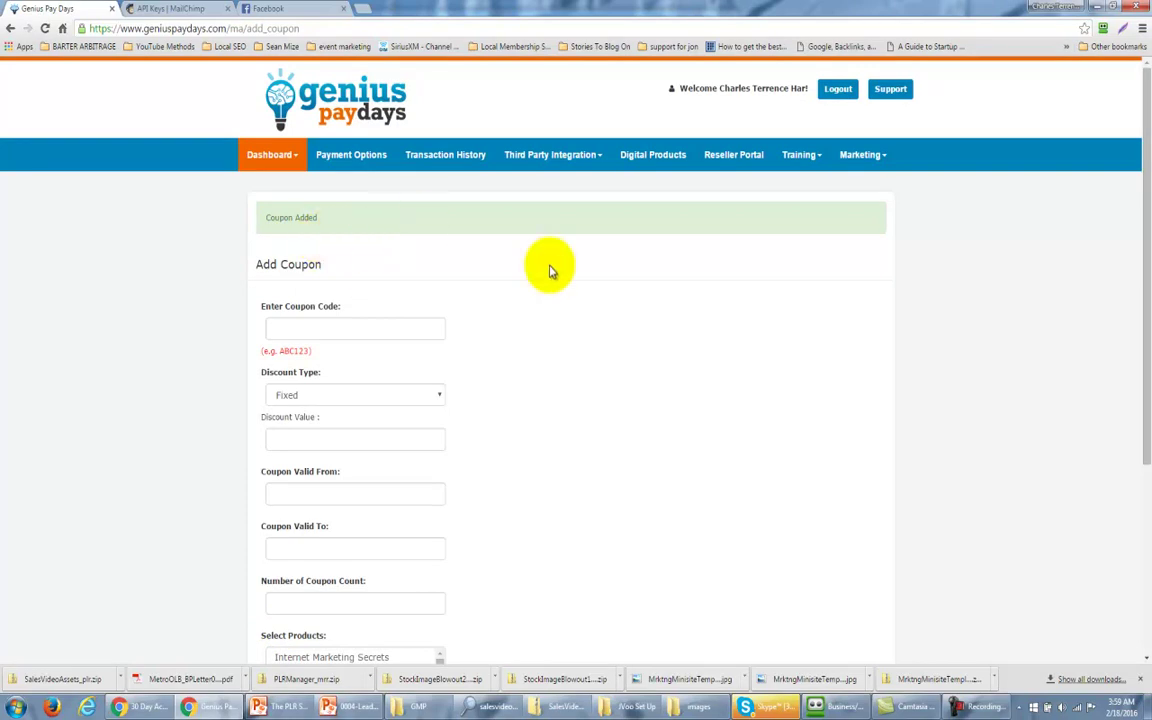
- Choose the copy20 coupon in the product settings of Becoming an Expert at Copywriting in the digital products list
click(636, 160)
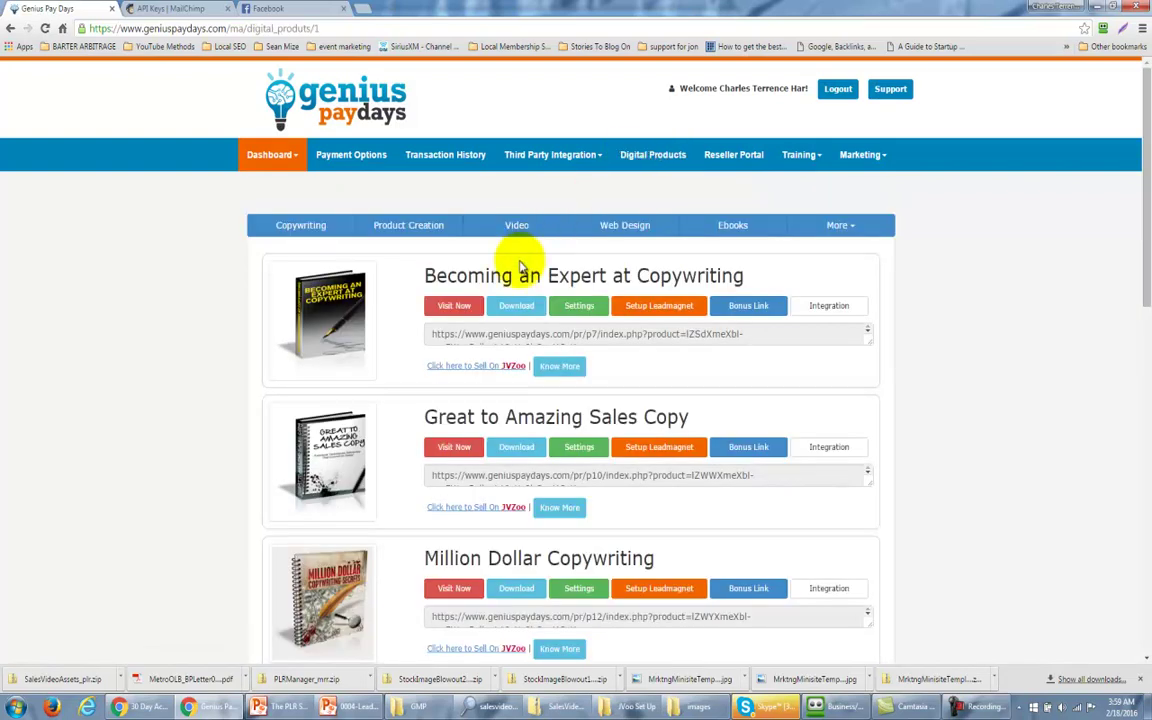
click(580, 313)
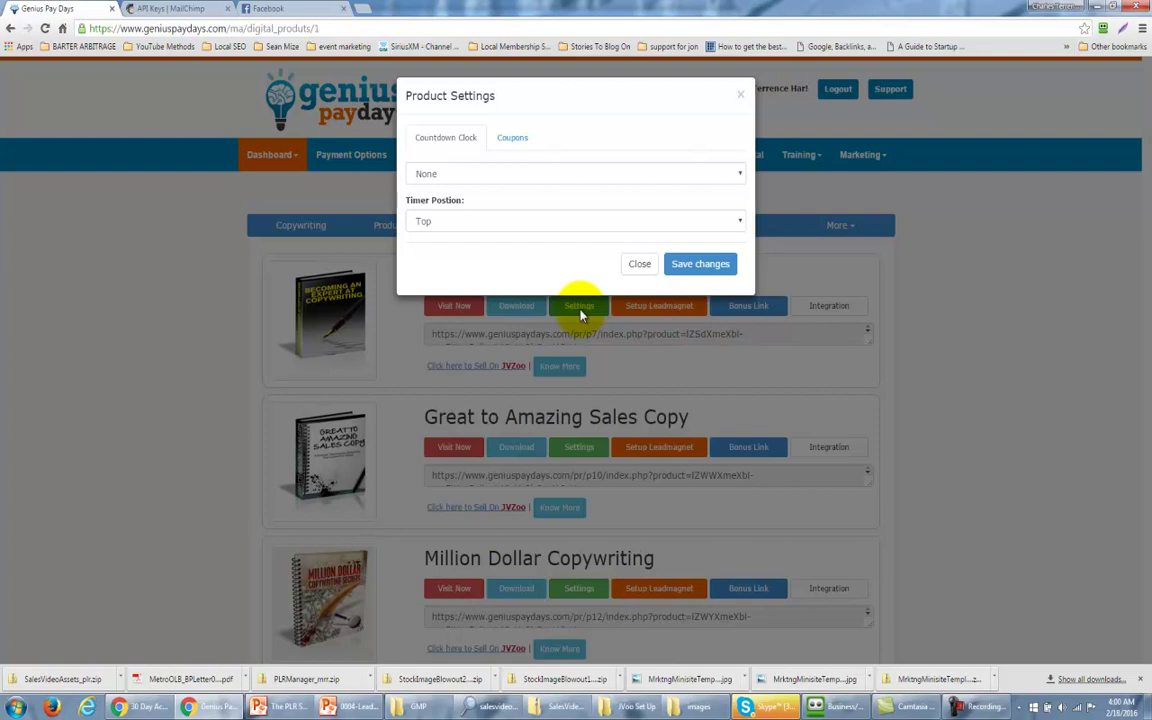
click(508, 140)
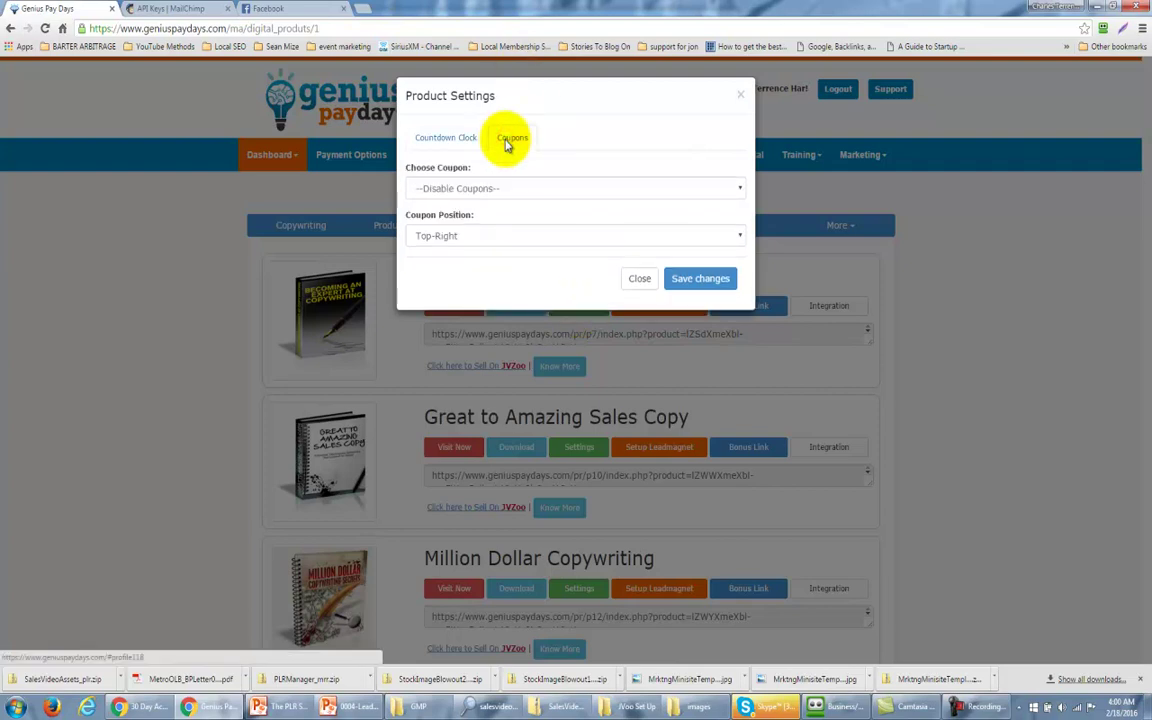
click(537, 187)
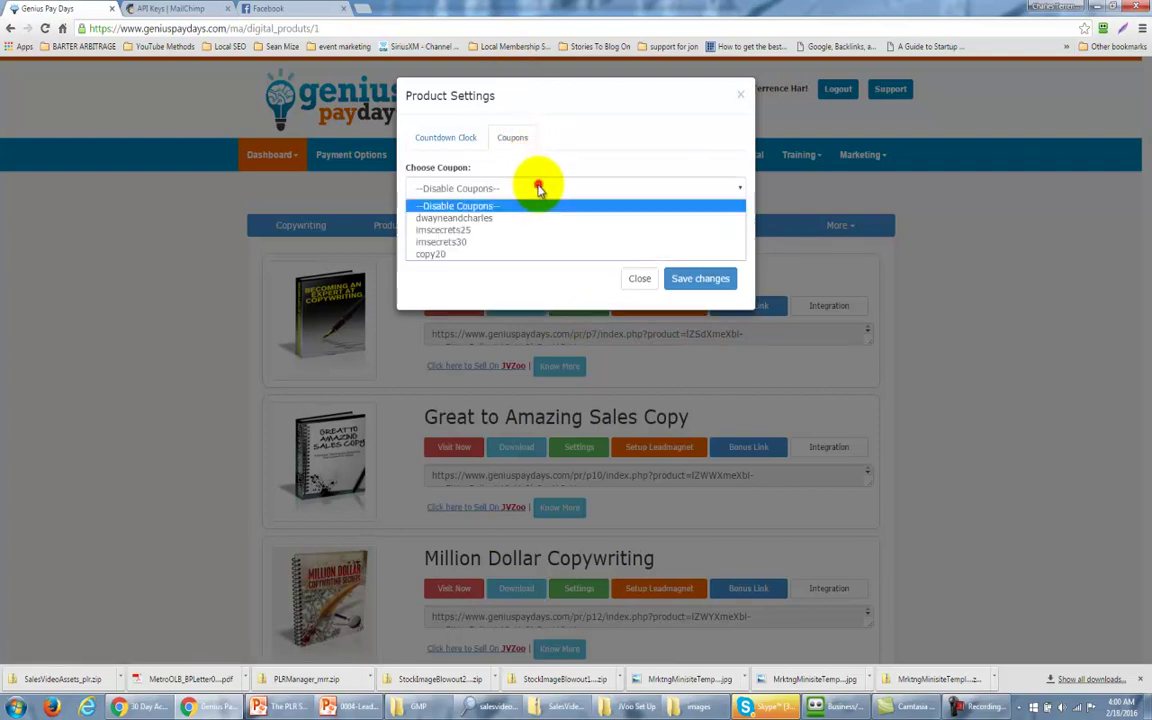
click(497, 255)
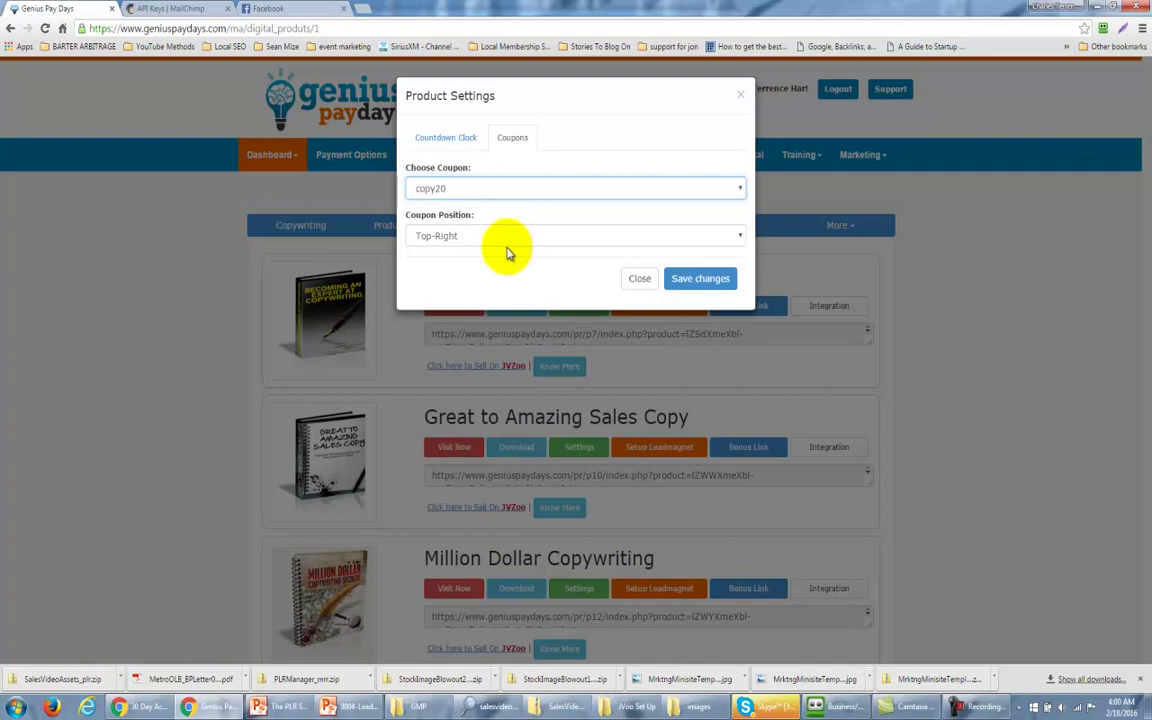
- Set up a Regular Countdown Clock of 5 hours with the timer position Top and save the product settings
click(447, 140)
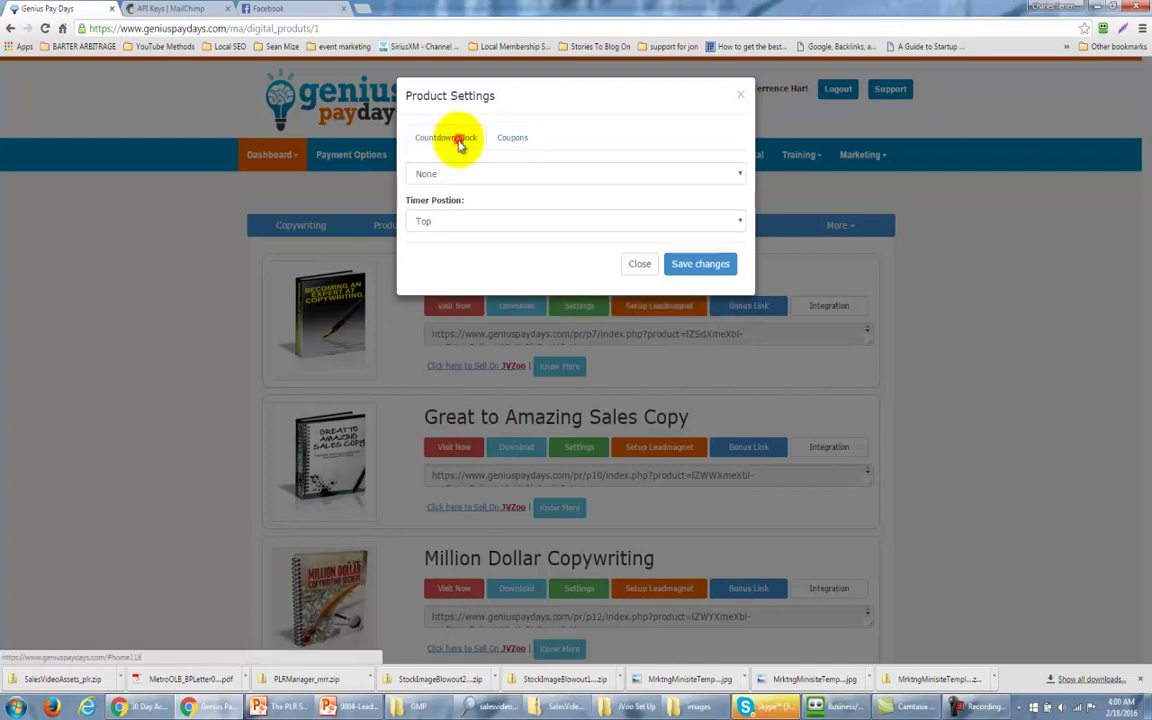
click(522, 174)
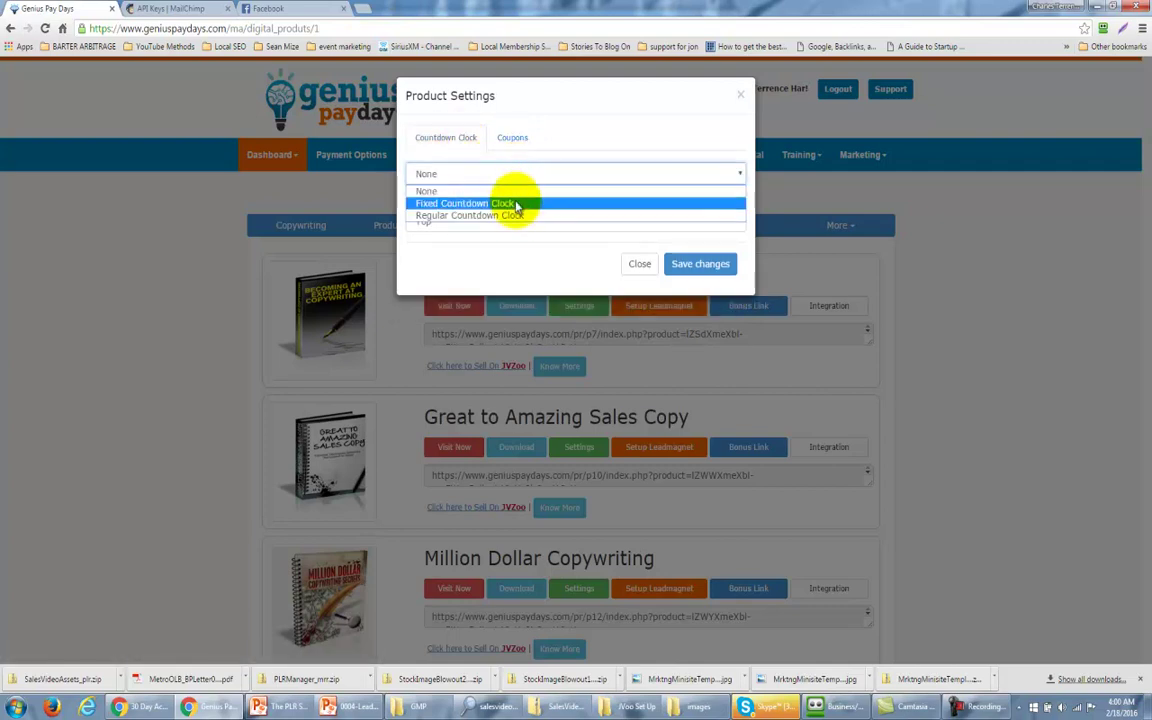
click(513, 216)
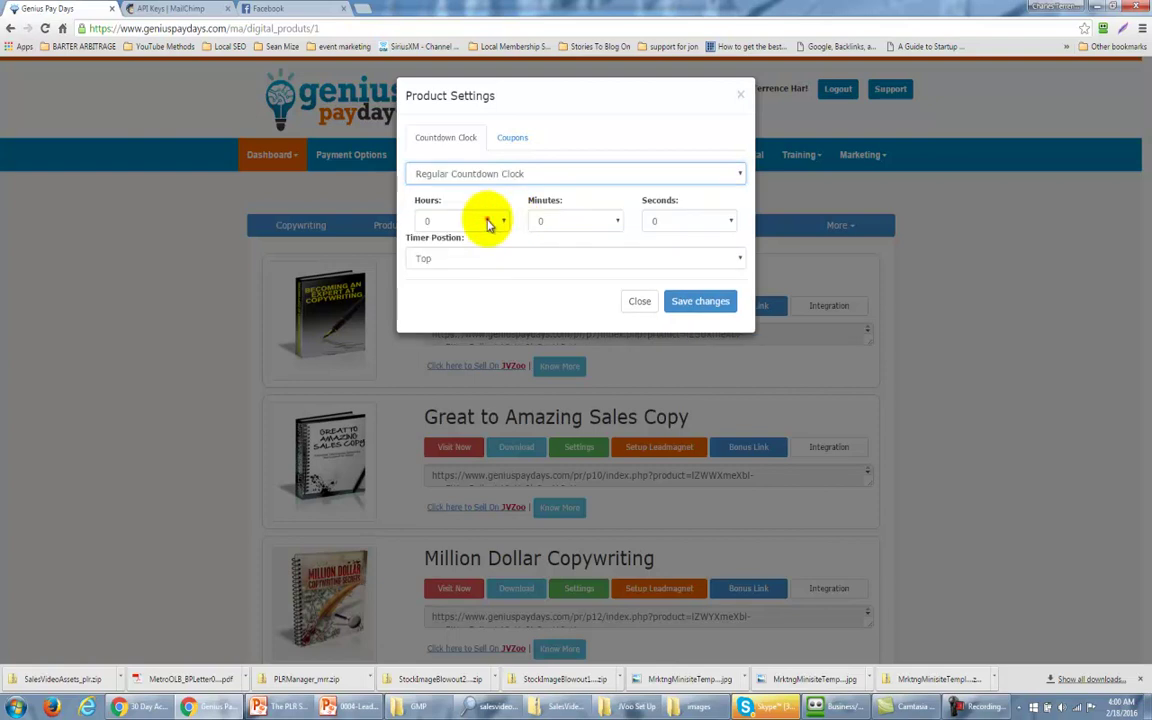
click(488, 220)
click(470, 300)
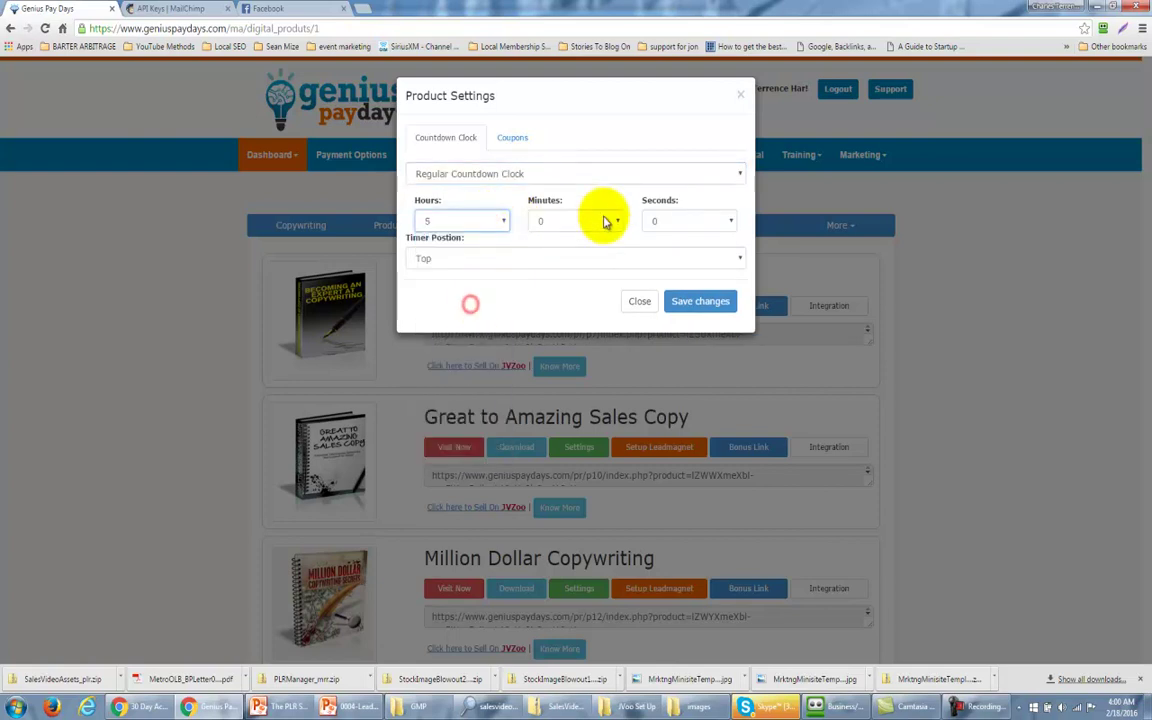
click(518, 259)
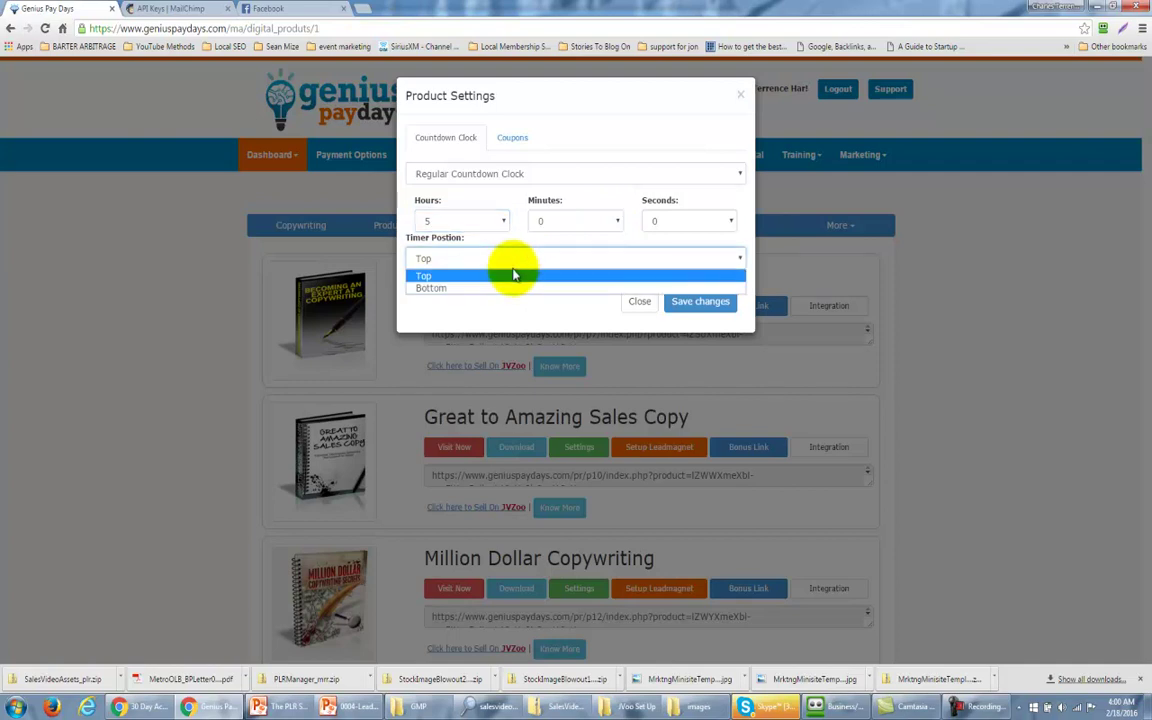
click(513, 275)
click(688, 306)
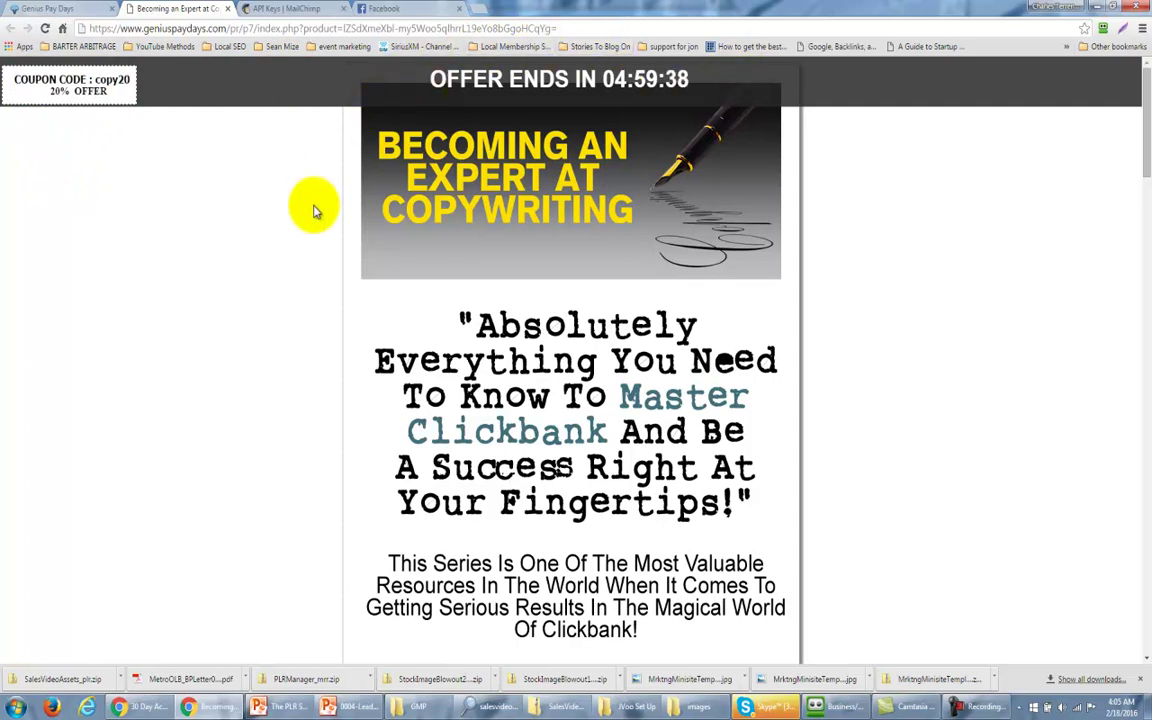
- Review the coupon code and countdown clock on the product's sales page and return to the digital products list
scroll(313, 237, down, 4)
scroll(313, 237, up, 4)
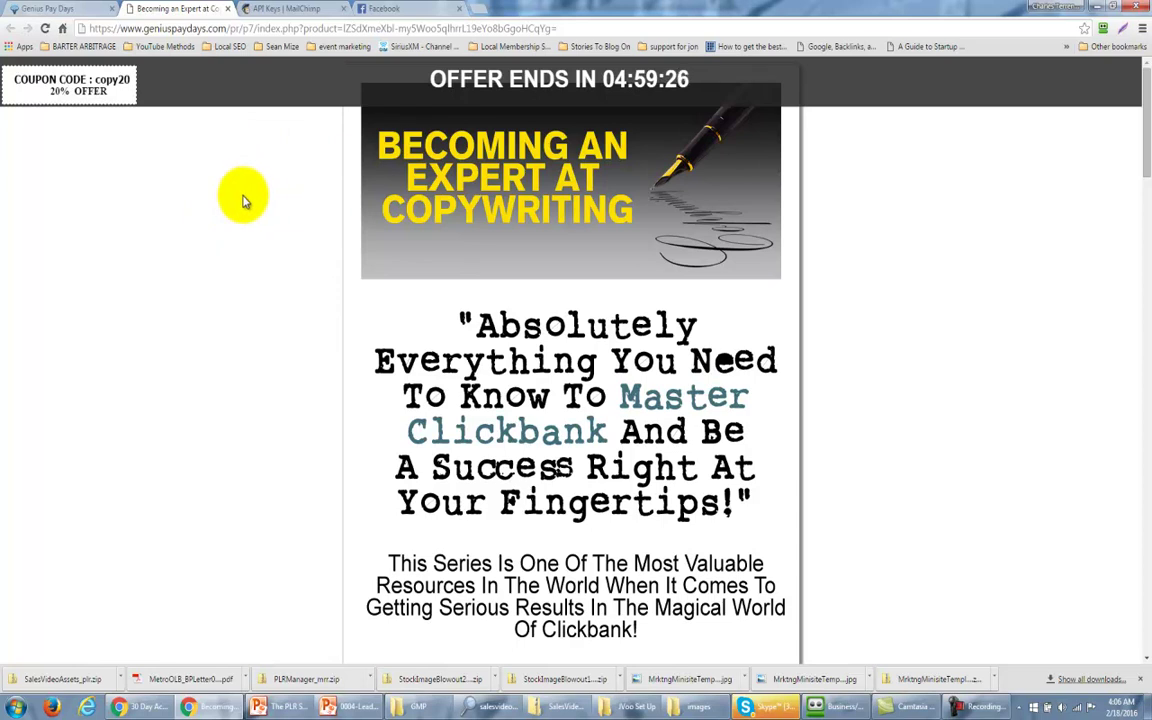
key(ctrl+shift+Tab)
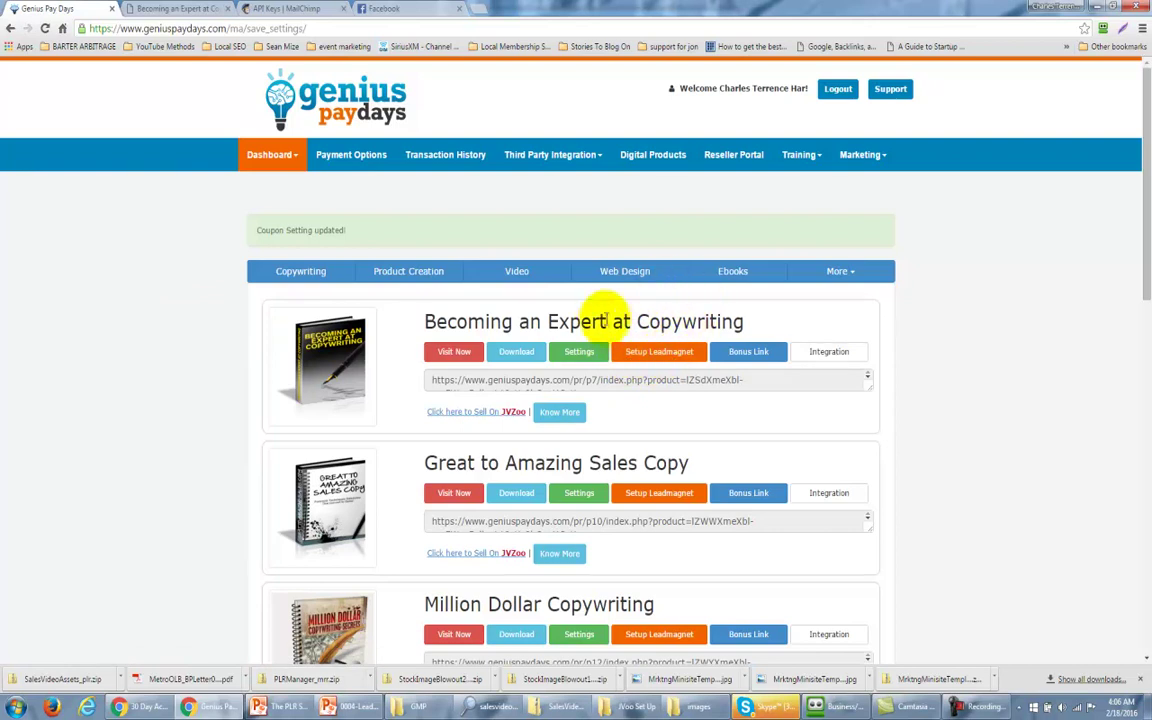
- Enable the lead magnet popup for Becoming an Expert at Copywriting and set its autoresponder to Mailchimp
click(650, 358)
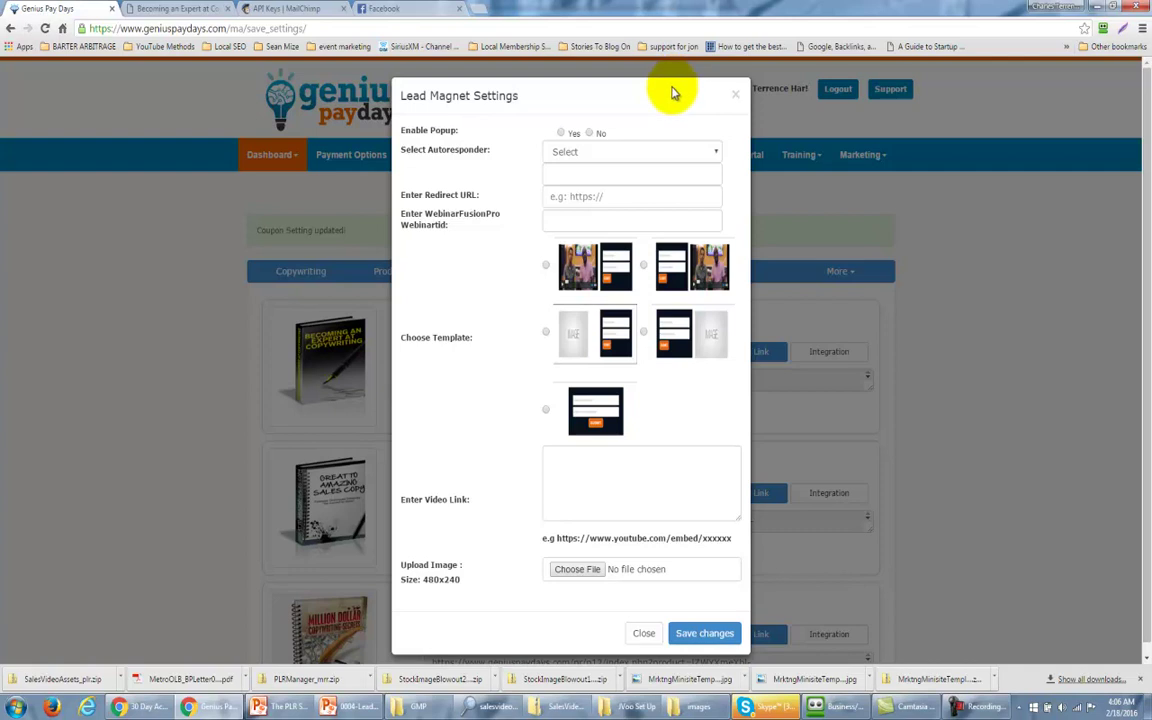
click(561, 134)
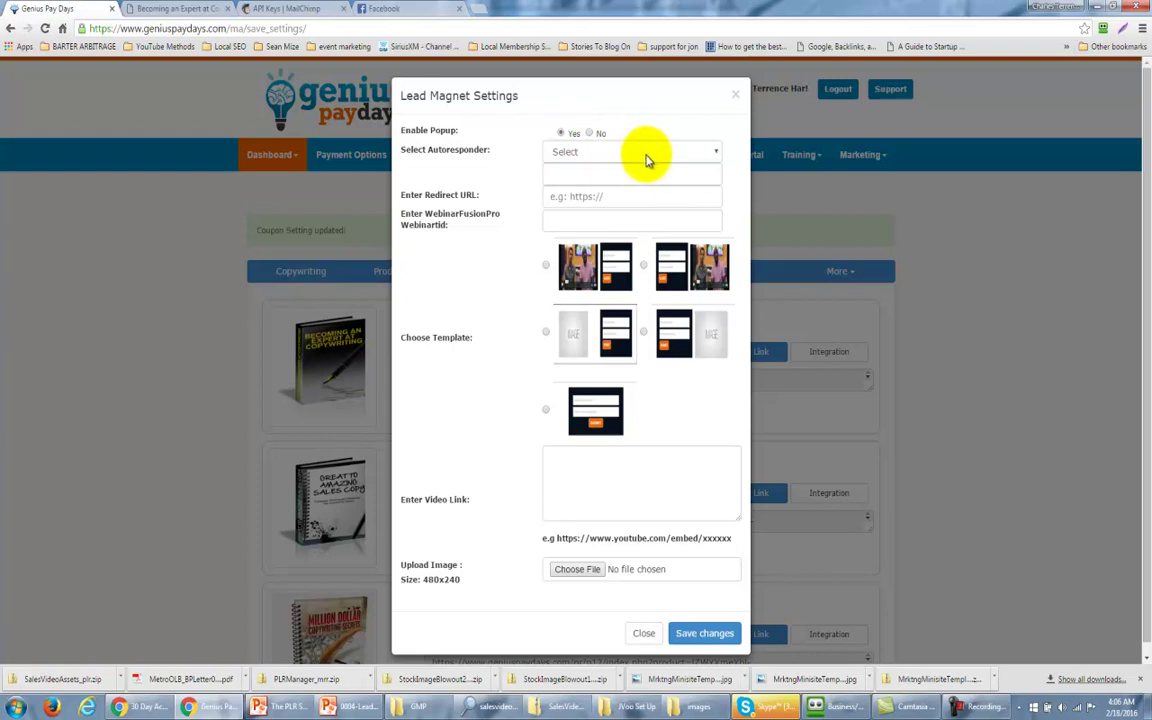
click(647, 155)
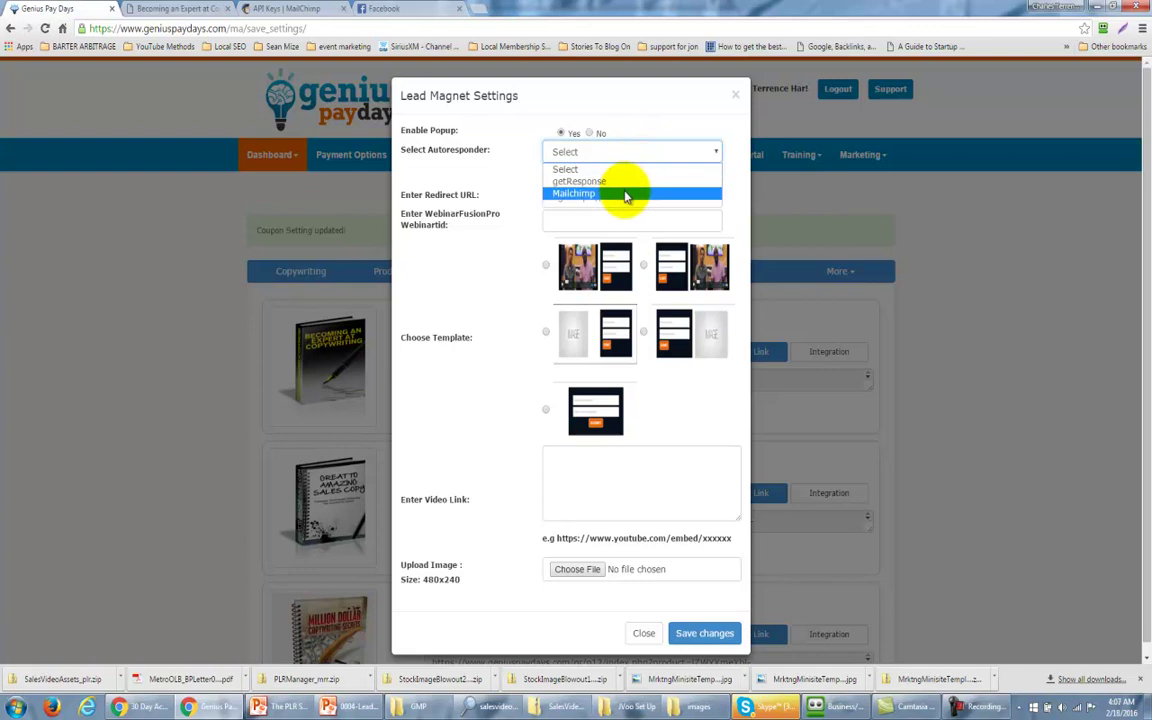
click(625, 195)
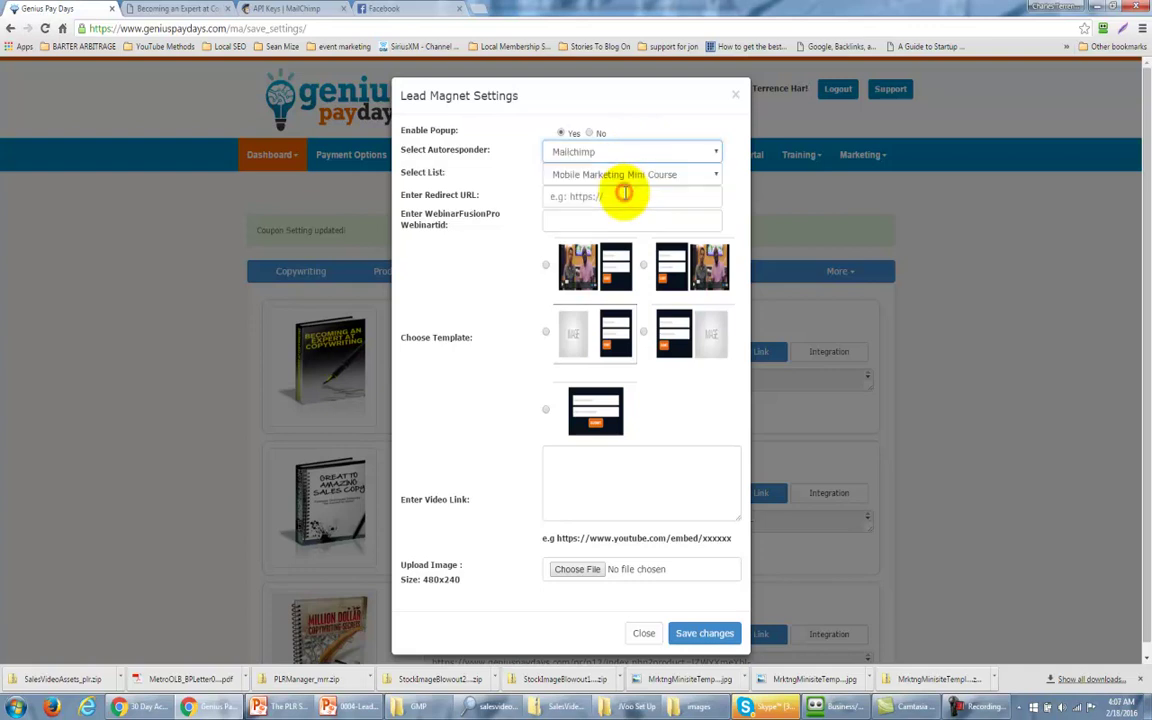
- Assign the ecoursevolumeonemc list to the lead magnet and choose the template with the video left of the form
click(648, 172)
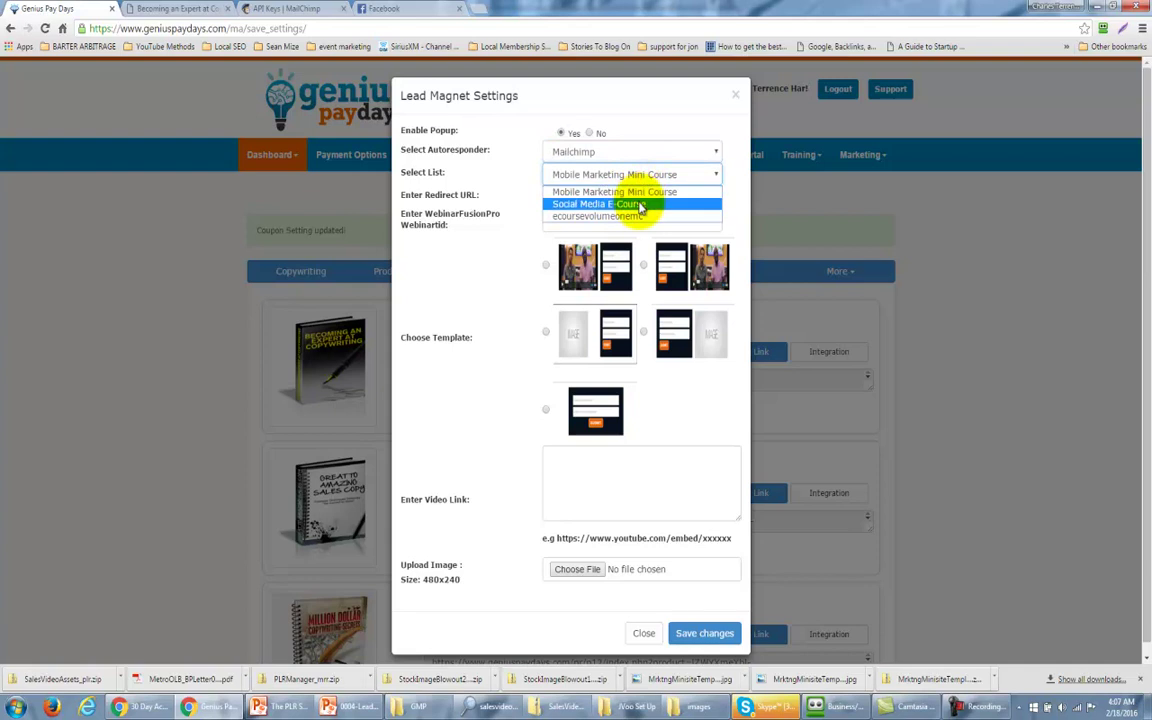
click(637, 215)
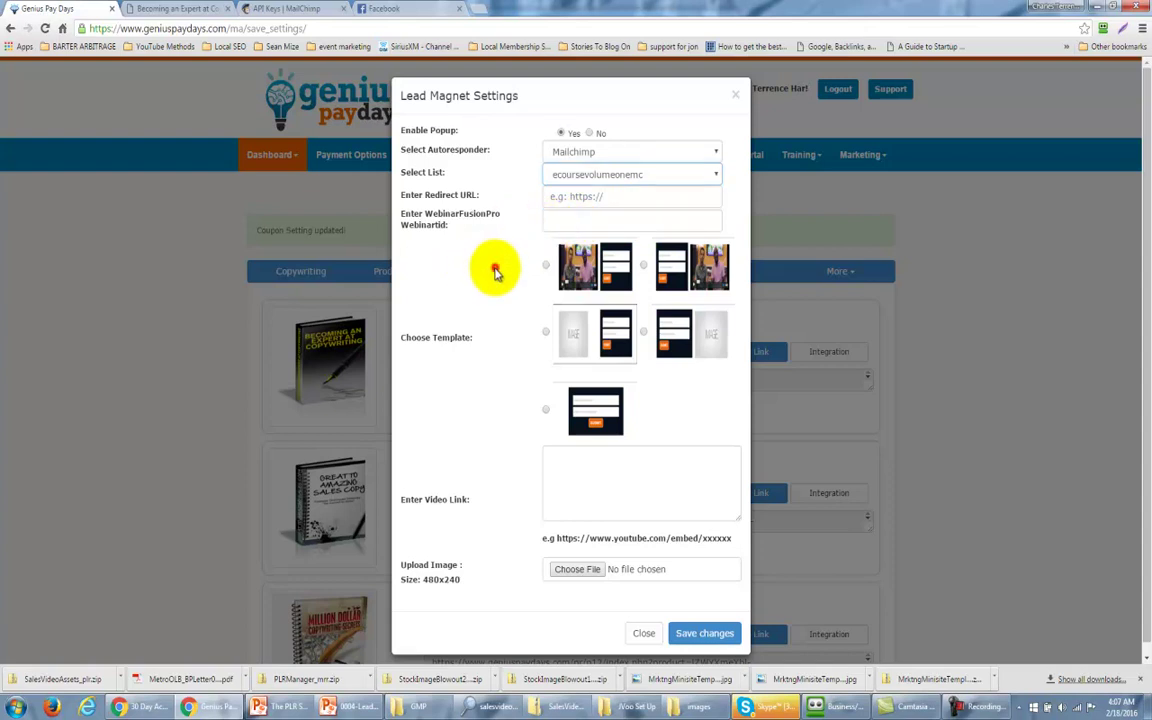
scroll(496, 266, down, 1)
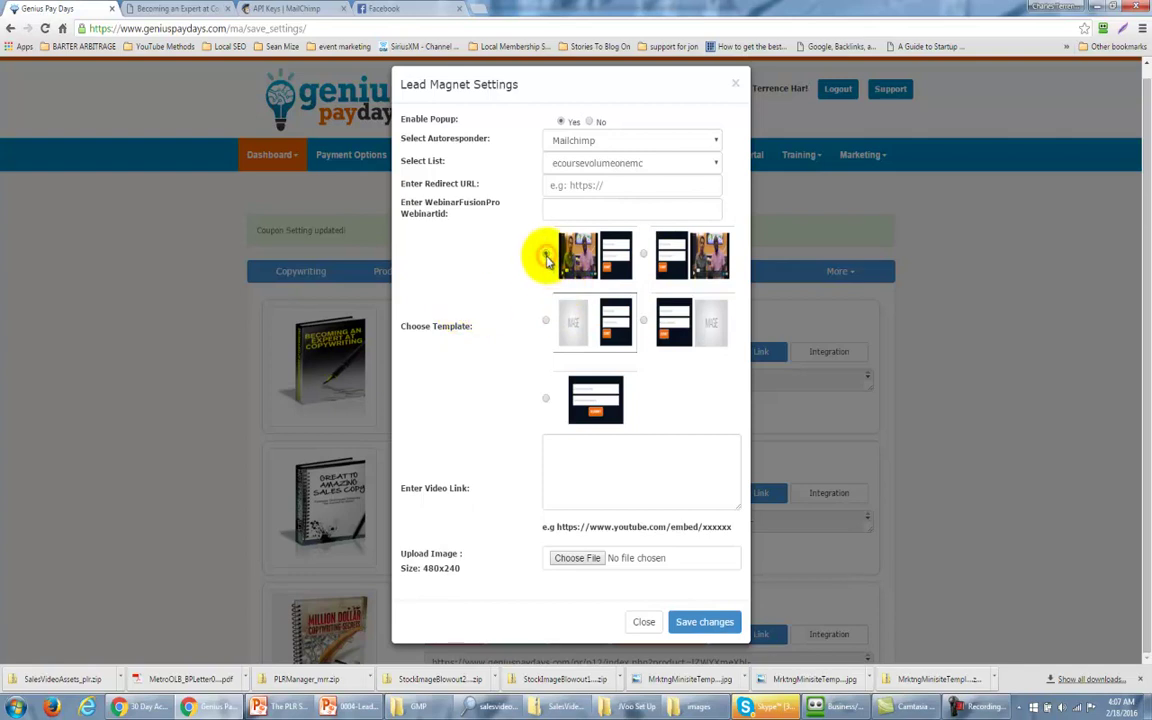
click(546, 255)
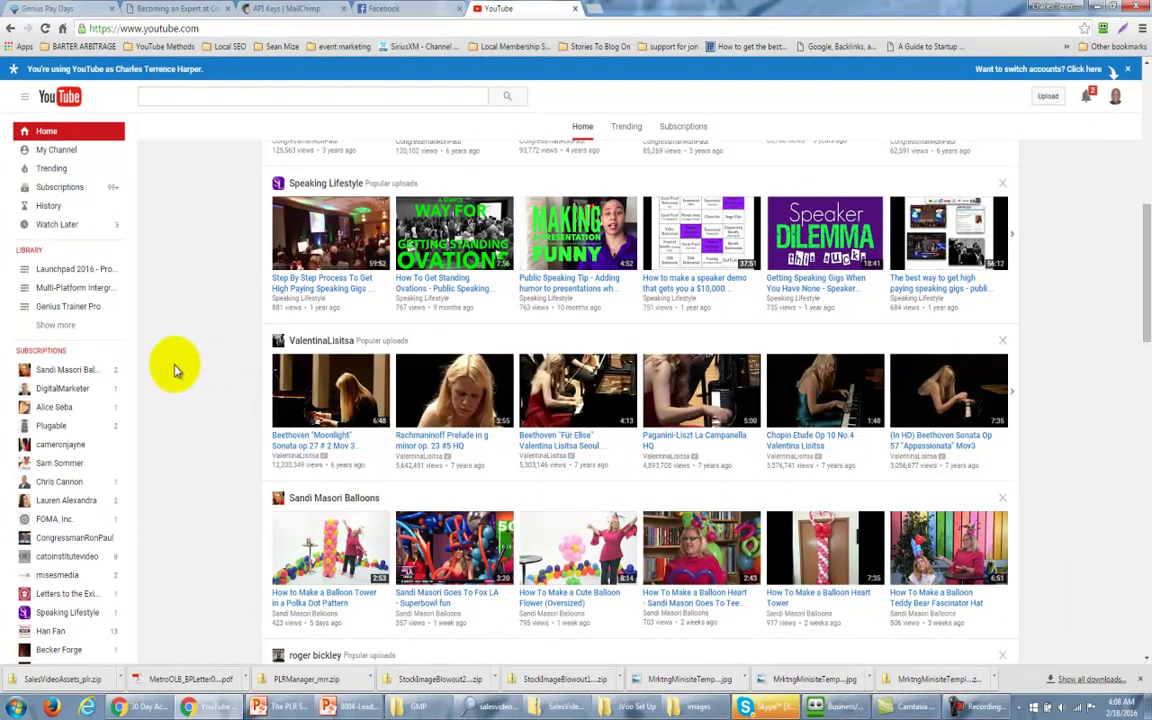
- Open the YouTube video "Step By Step Process To Get High Paying Speaking Gigs - Webinar Replay" and copy its embed code
click(320, 285)
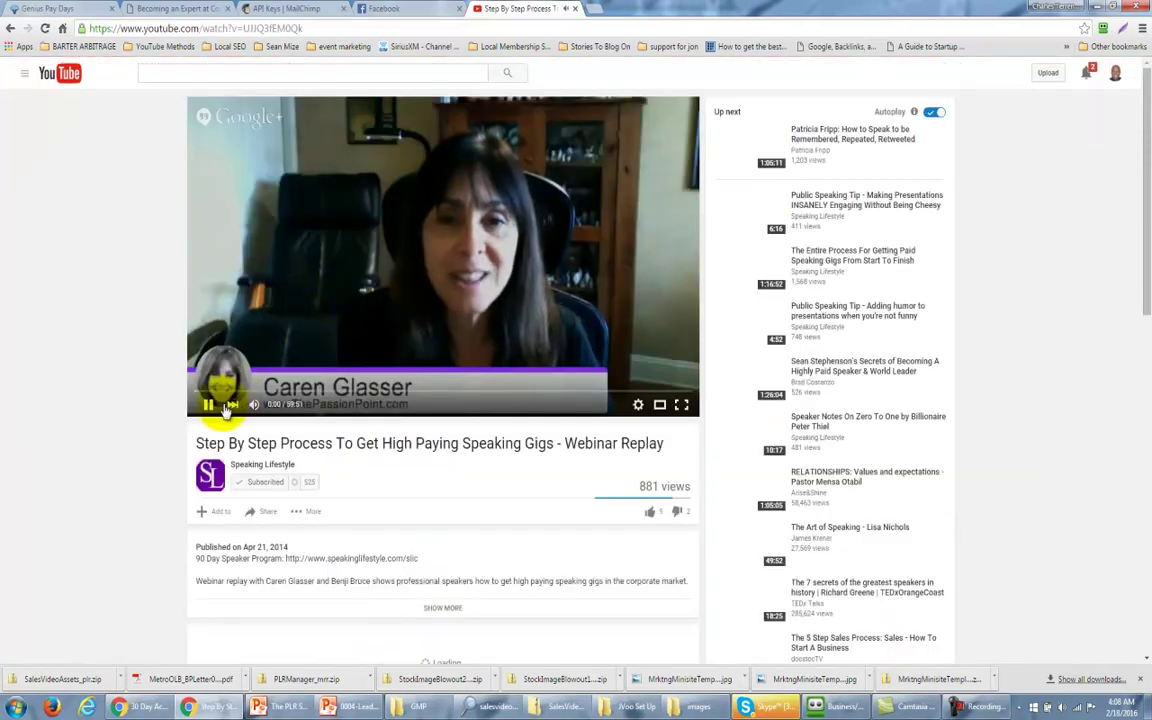
click(208, 404)
scroll(155, 408, down, 1)
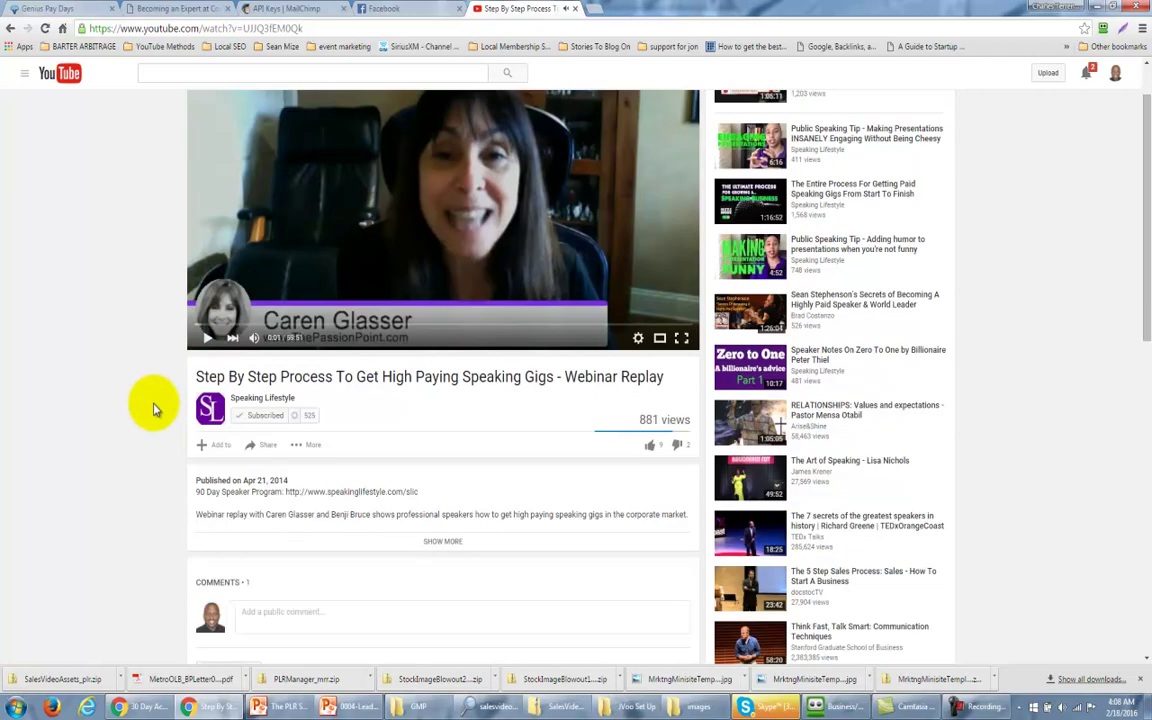
scroll(172, 404, down, 1)
click(258, 380)
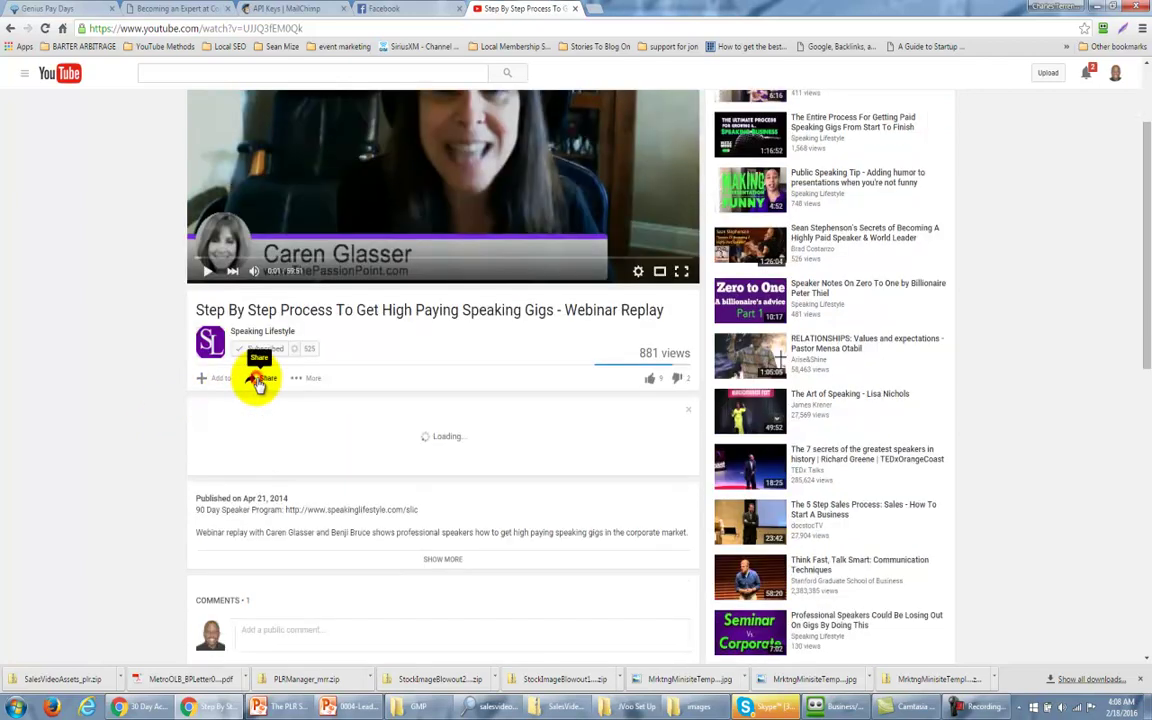
click(257, 413)
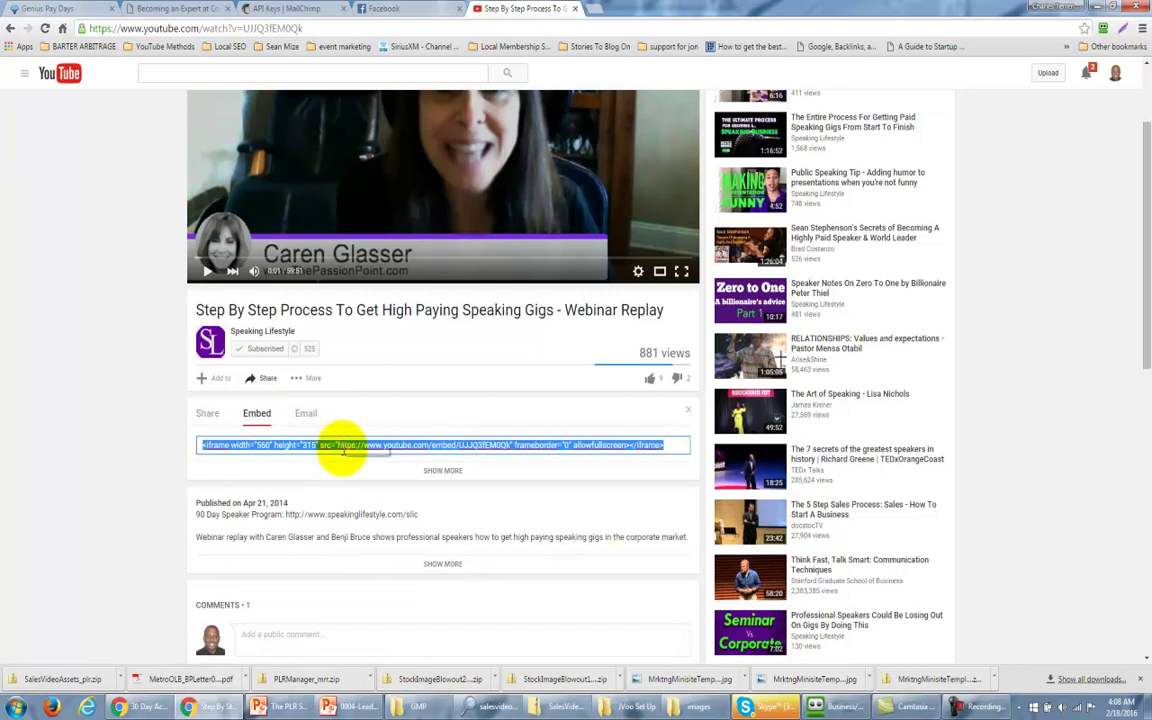
right_click(343, 450)
click(369, 477)
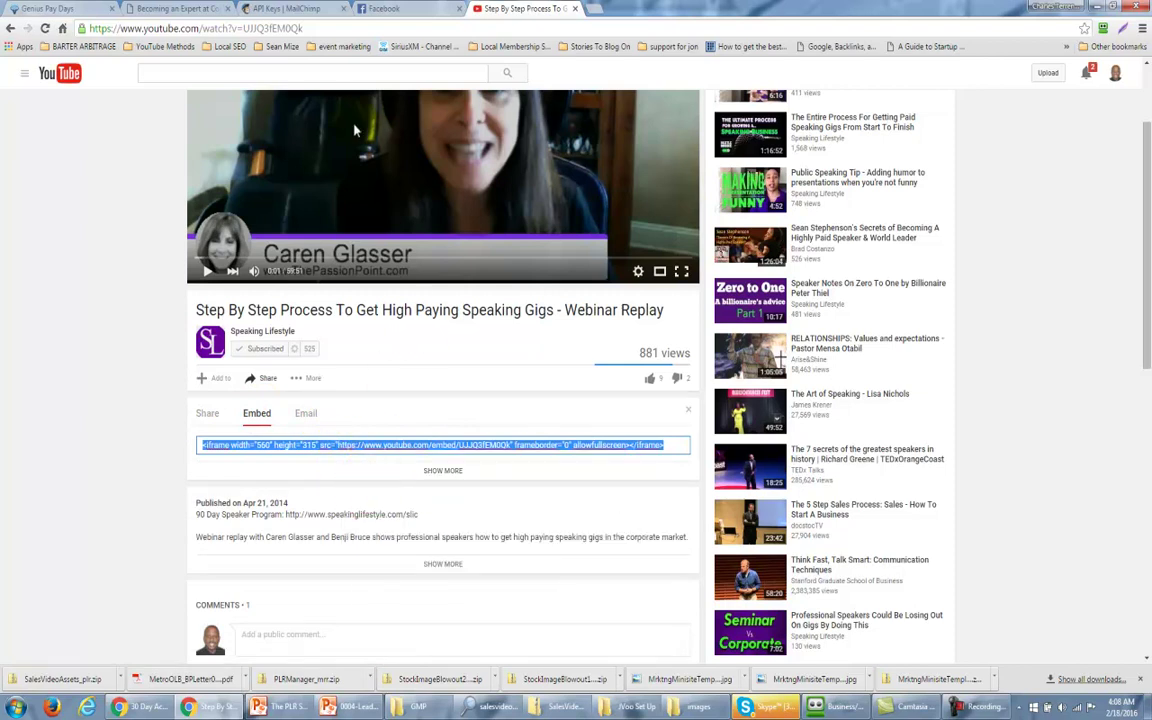
click(57, 10)
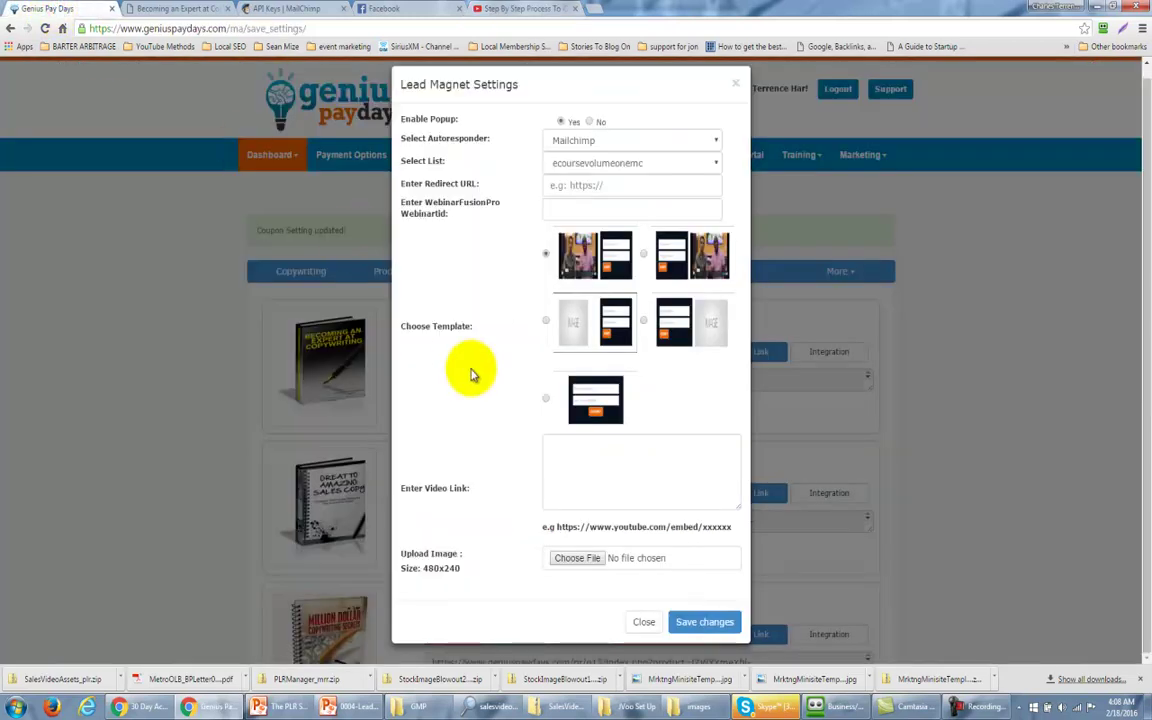
click(577, 452)
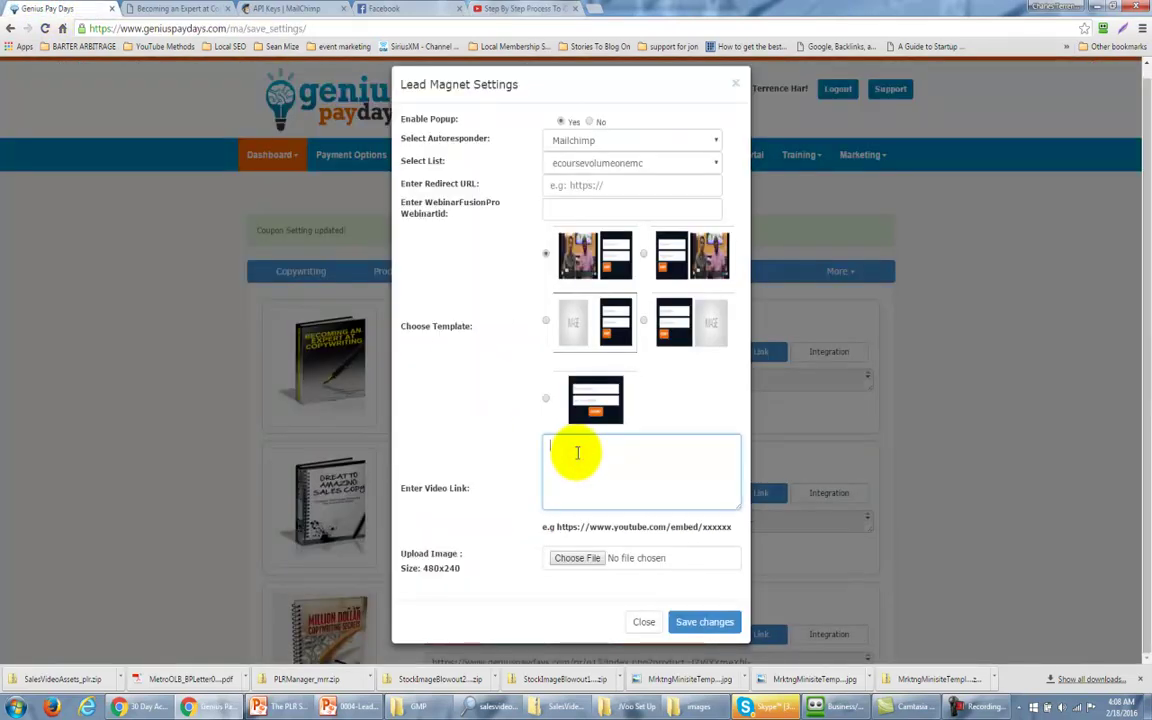
key(ctrl+v)
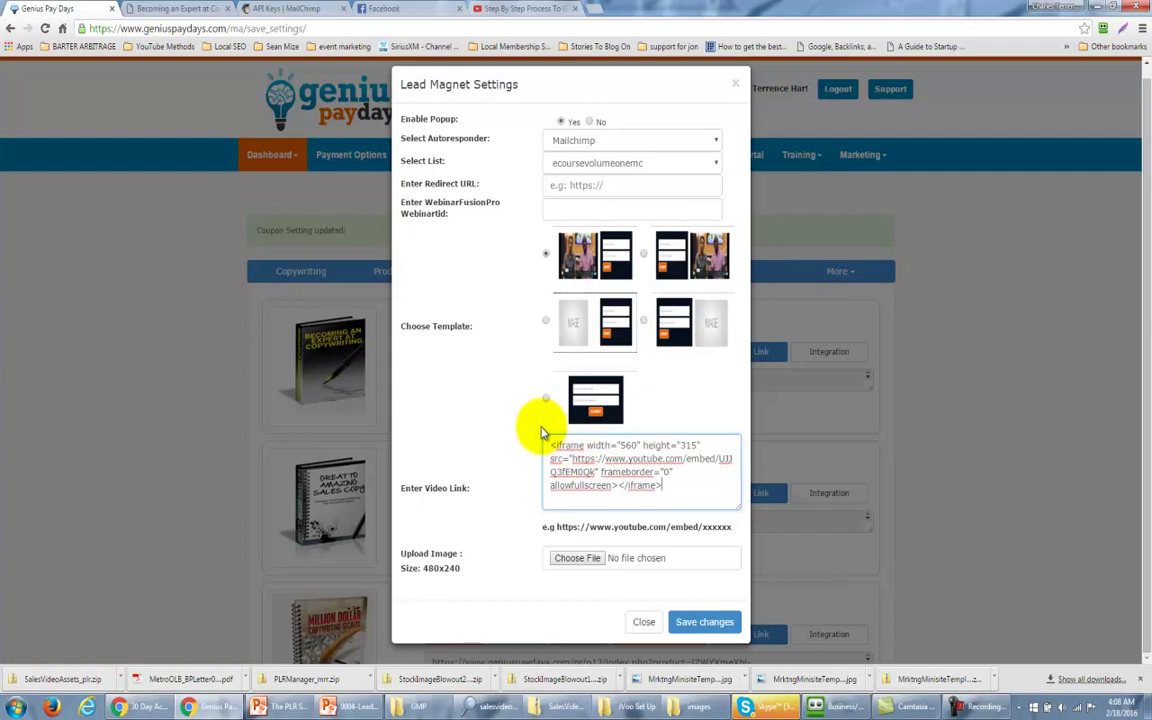
drag(553, 447, 706, 458)
key(BackSpace)
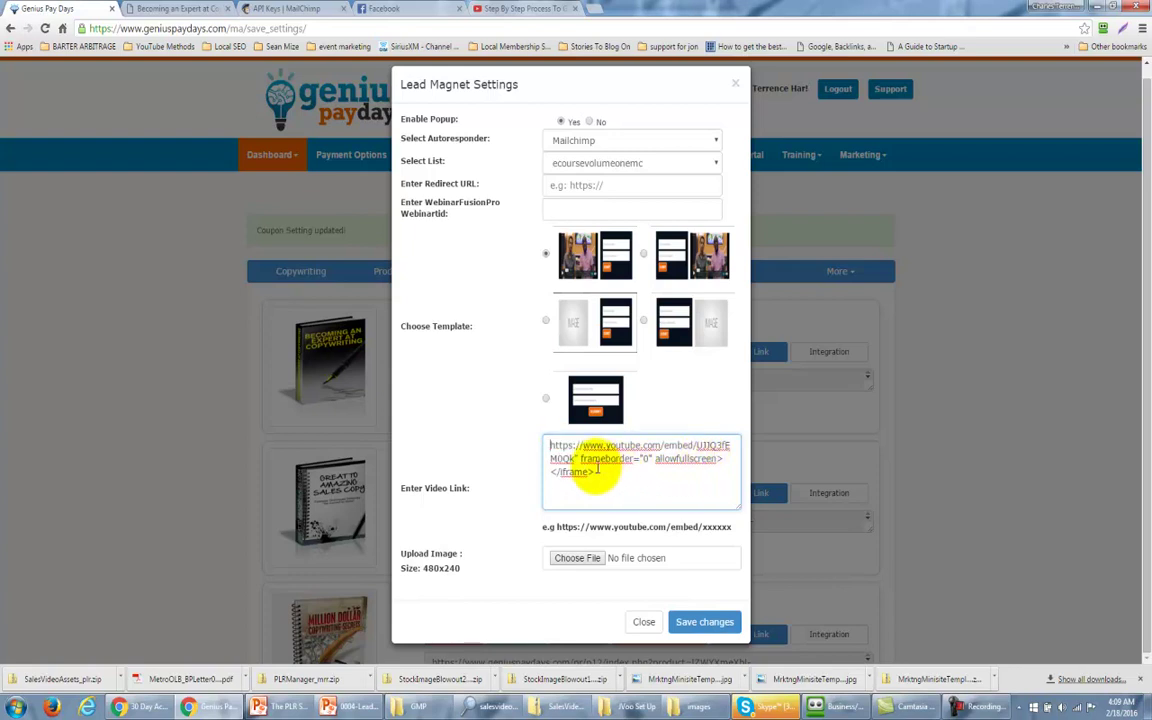
drag(575, 457, 660, 478)
key(BackSpace)
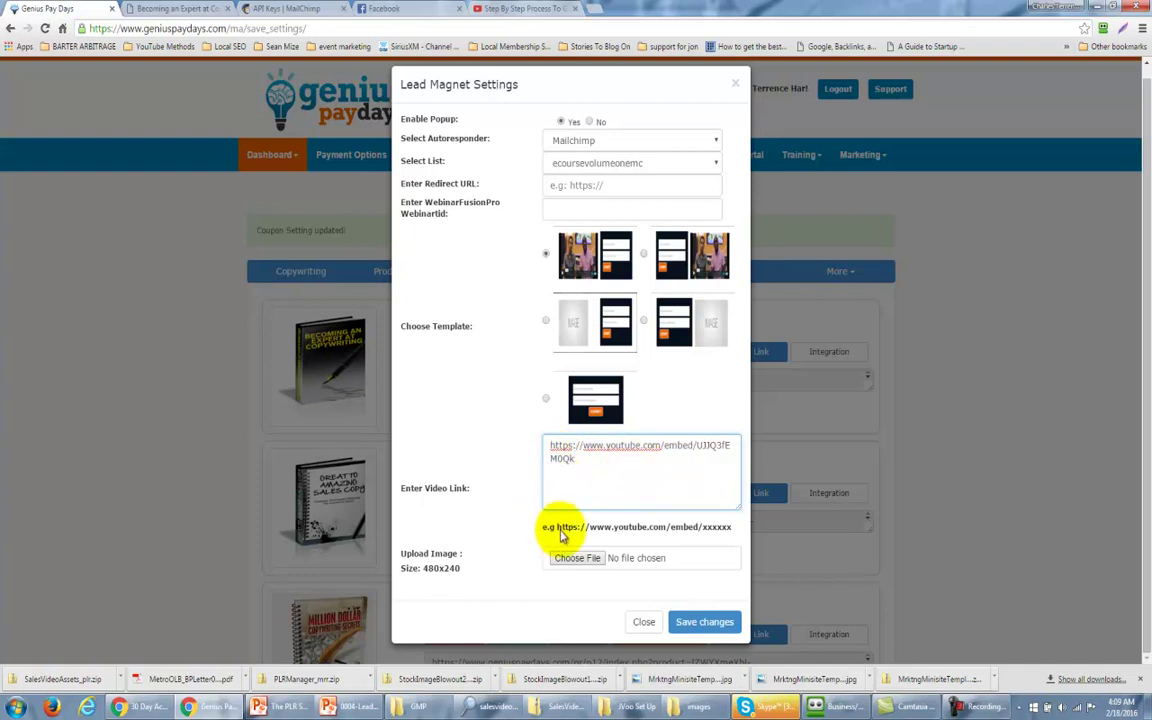
drag(570, 531, 636, 530)
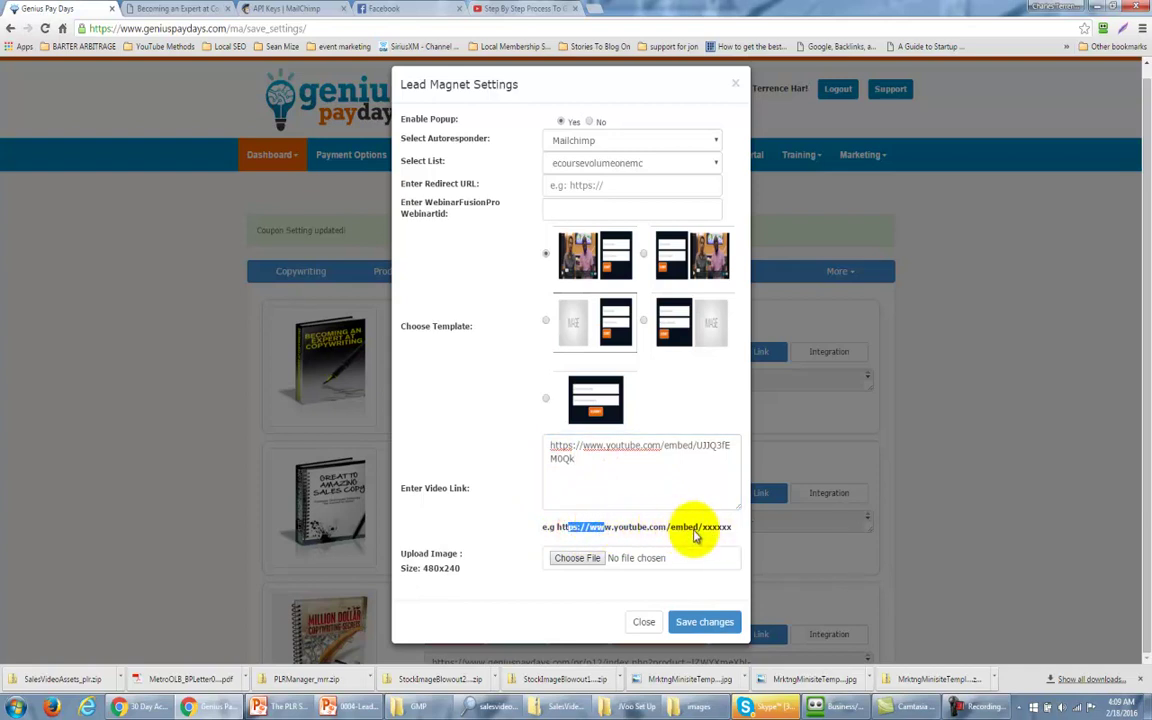
click(640, 480)
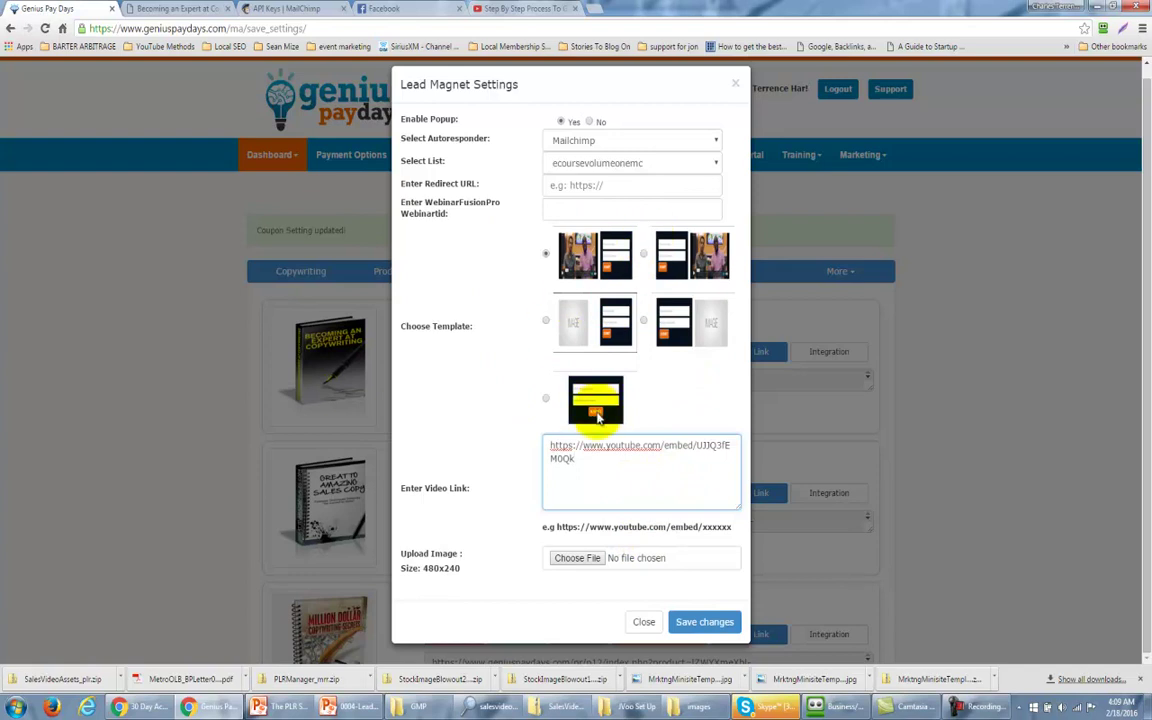
click(688, 625)
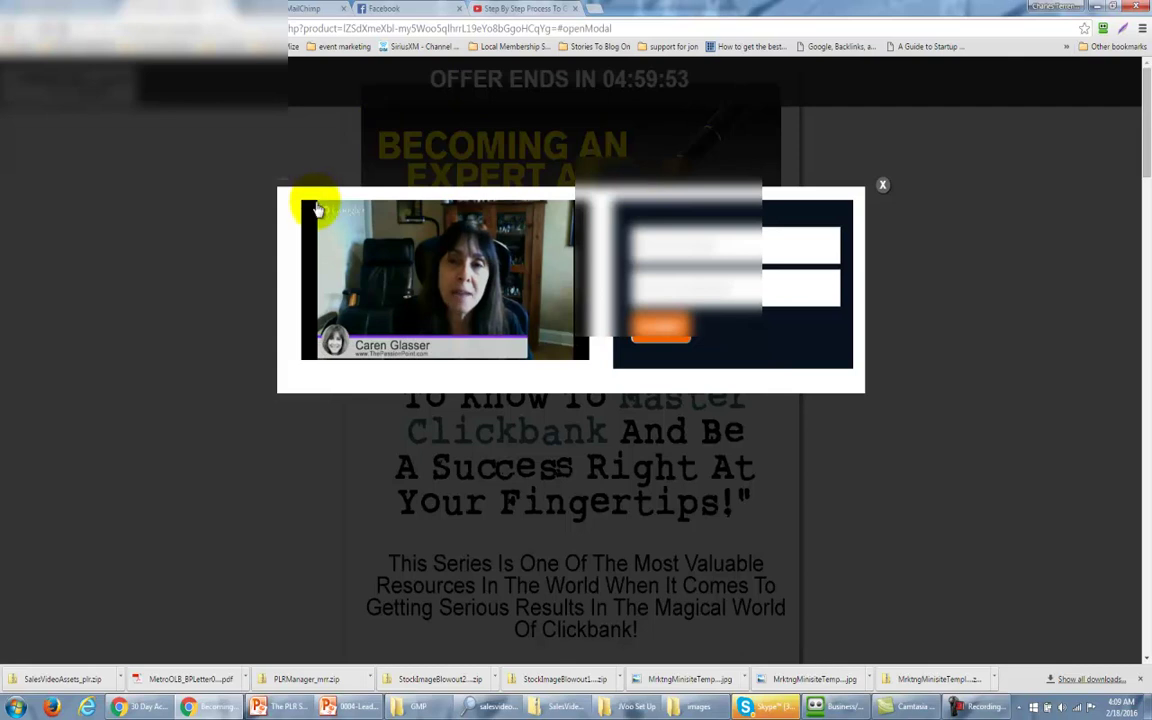
- Pause the video in the sales page's lead magnet popup and return to the digital products list
click(322, 349)
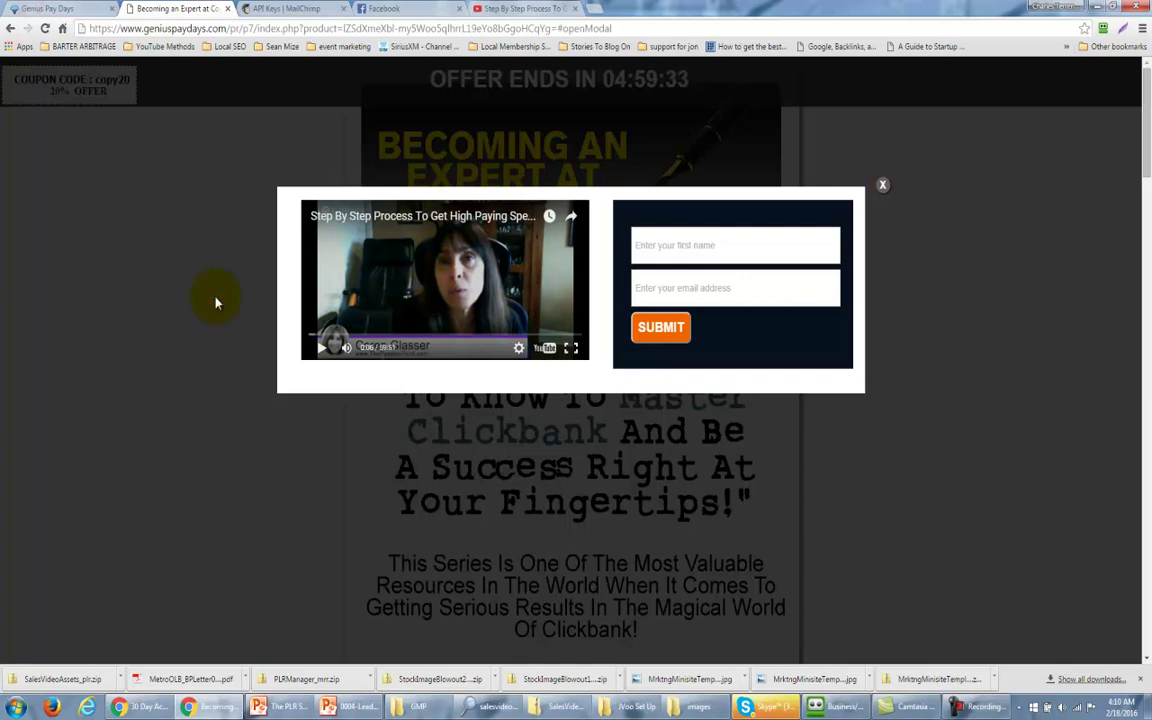
key(ctrl+shift+Tab)
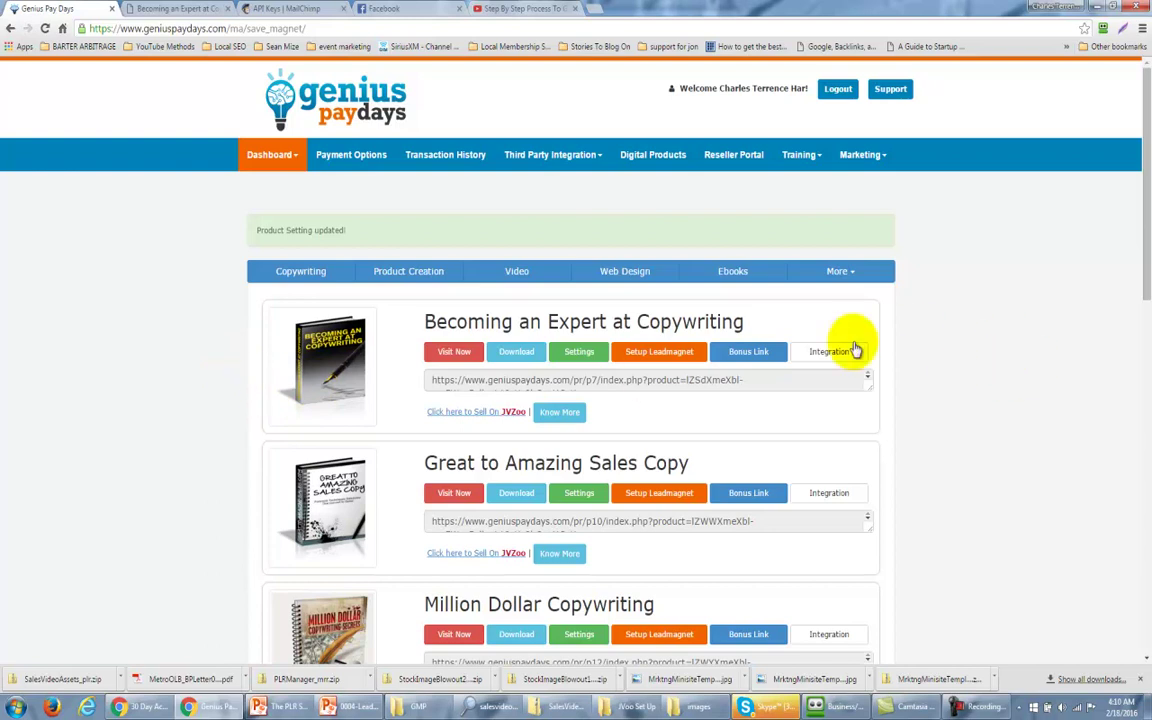
- Open the third-party integration settings for Becoming an Expert at Copywriting and place the cursor in the Google Analytics code field
click(823, 358)
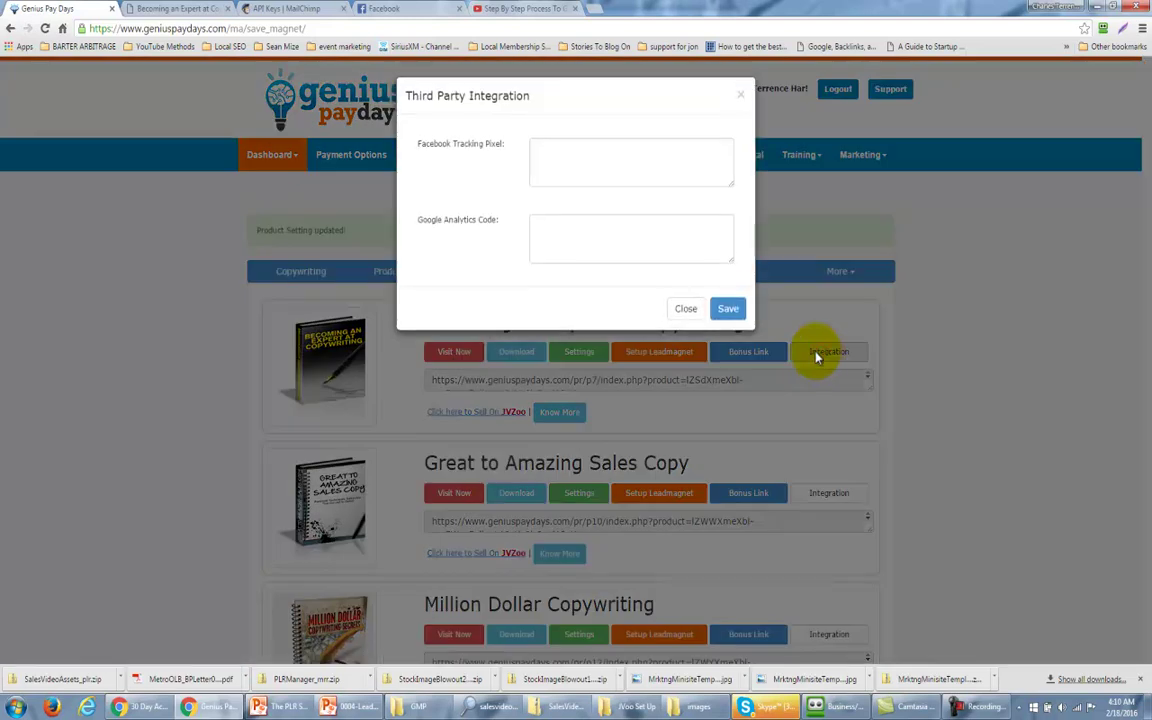
click(541, 228)
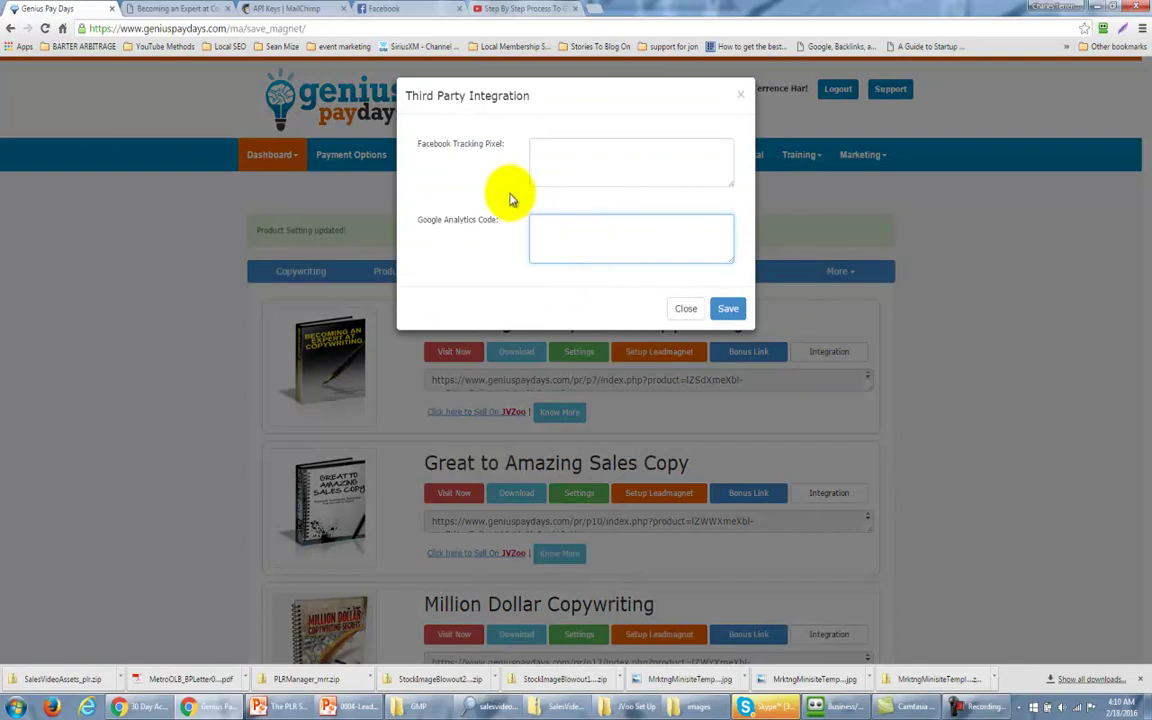
click(542, 149)
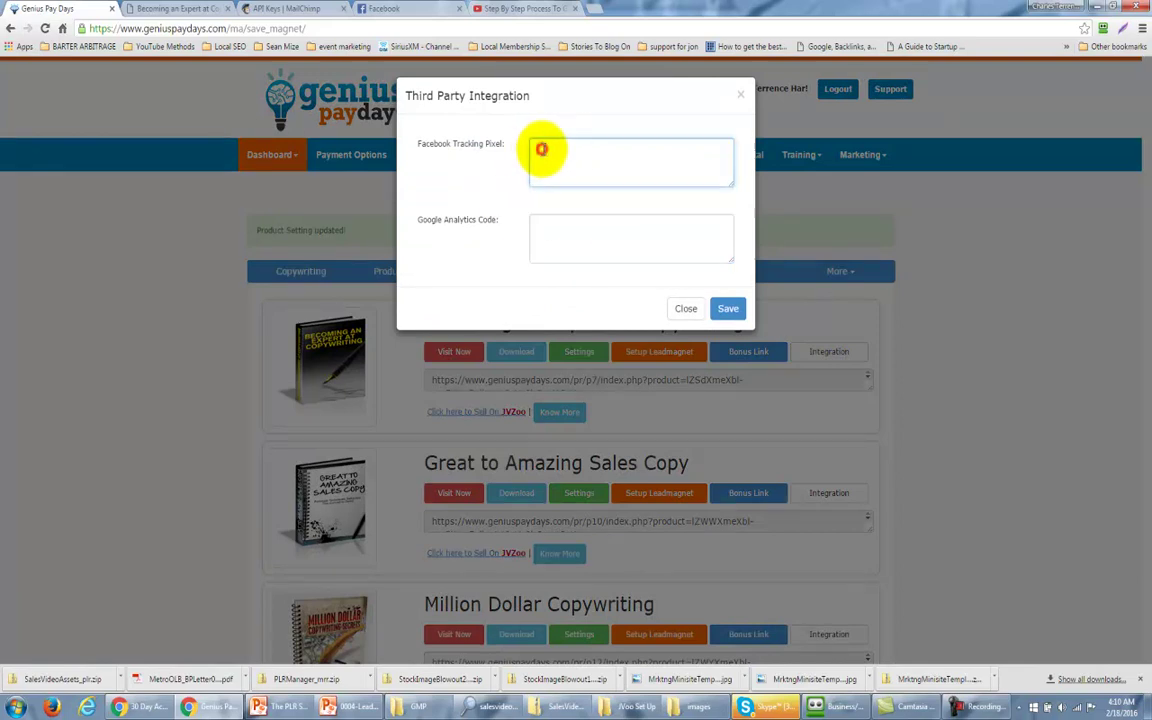
click(538, 222)
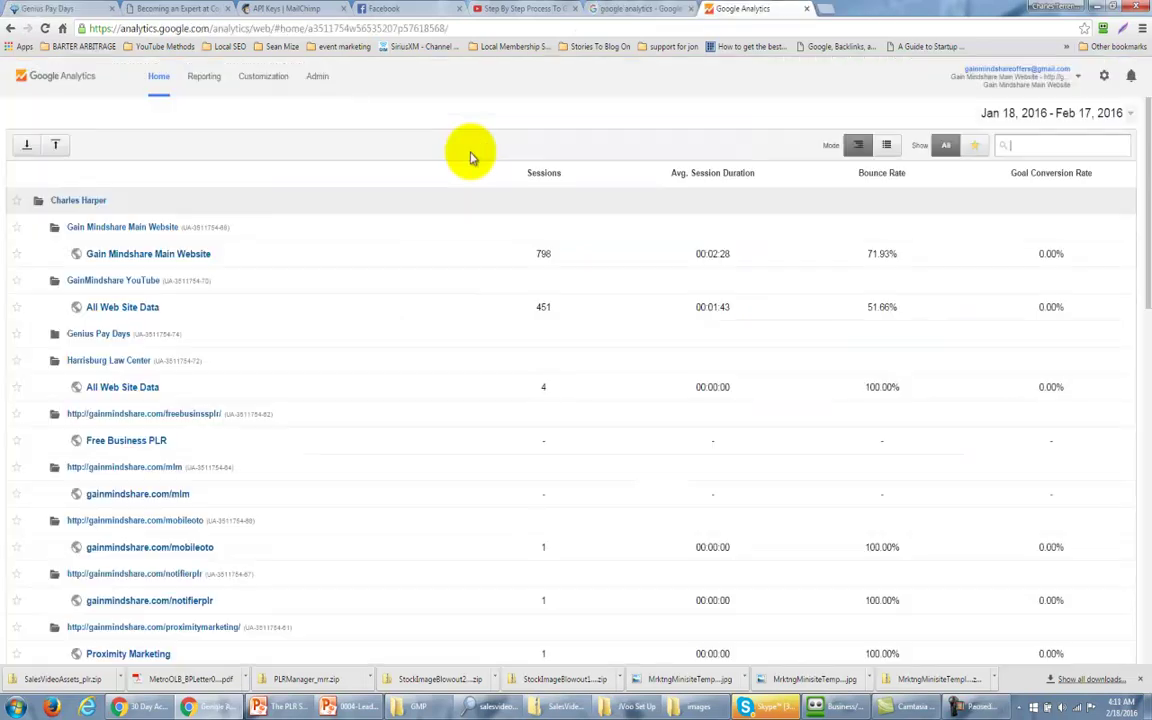
- Start creating a new property in the Google Analytics administration area
click(316, 78)
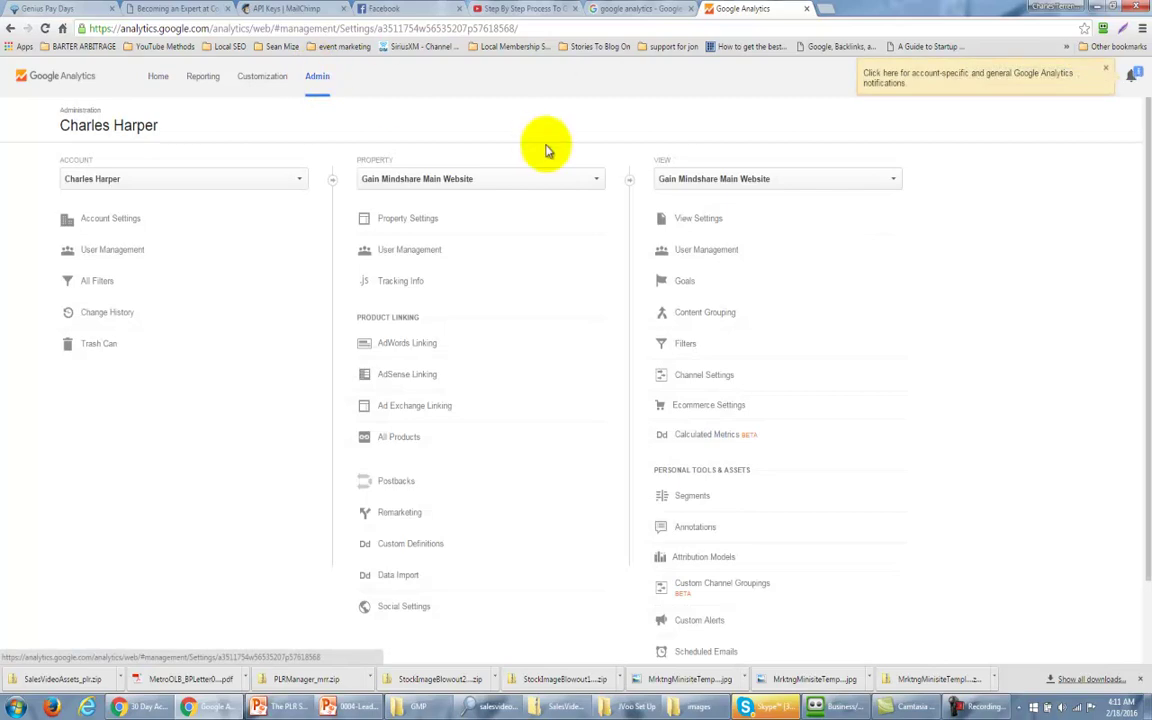
click(595, 184)
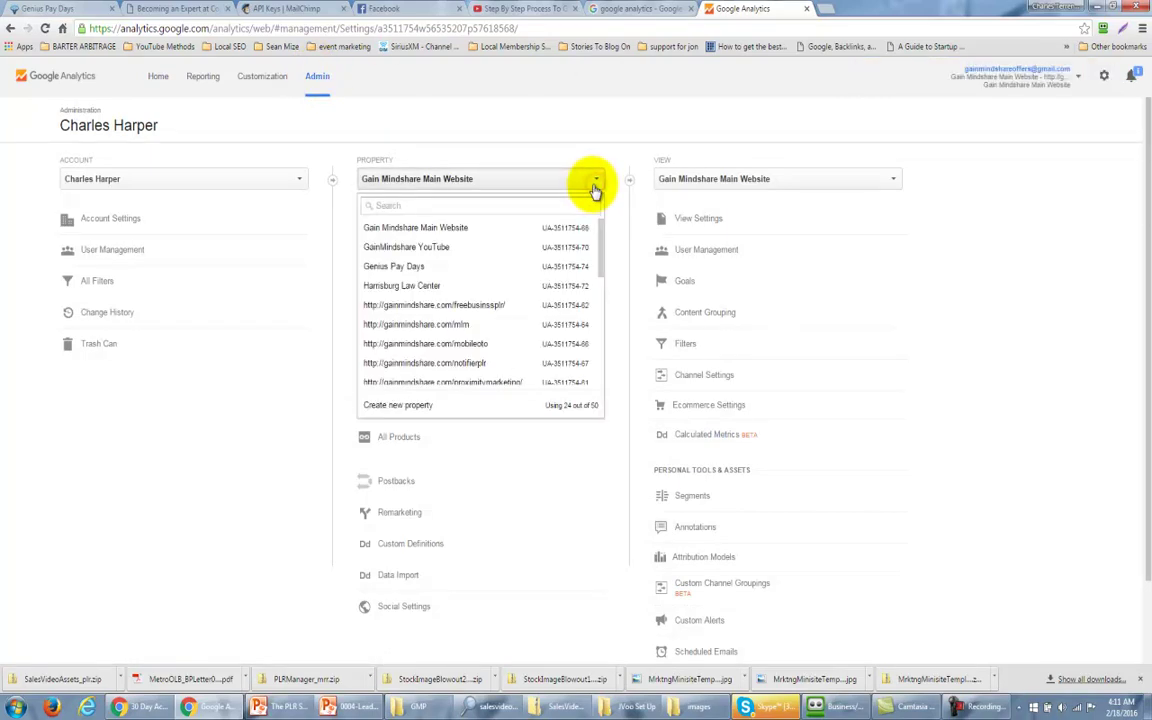
click(593, 180)
click(592, 181)
click(413, 408)
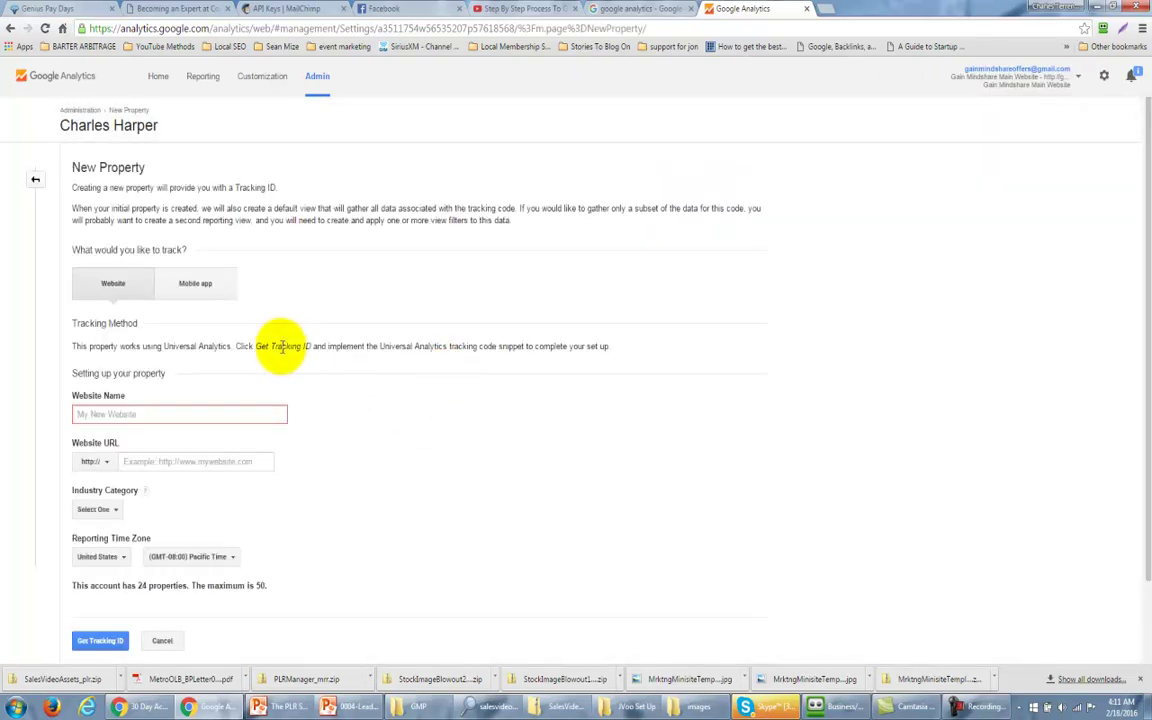
- Name the website property Become An Expert Copywriter, set its URL to geniuspaydays.com and get its tracking ID
scroll(282, 345, down, 1)
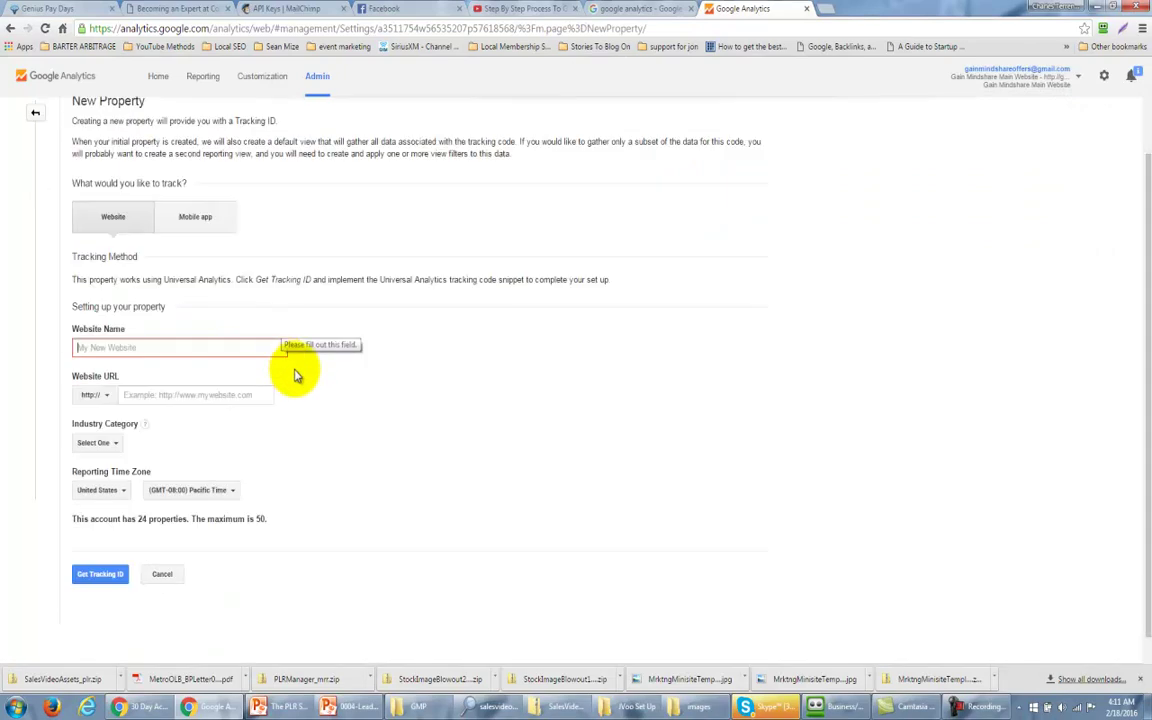
click(131, 347)
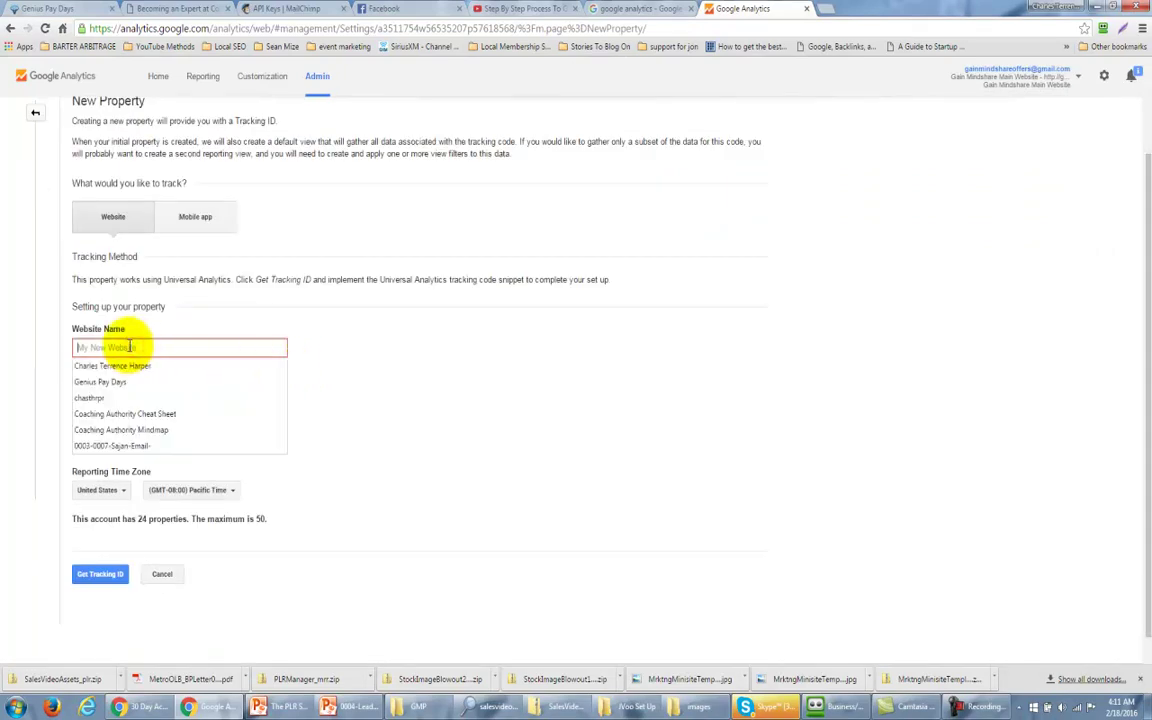
text(Become An Expert Copywriter)
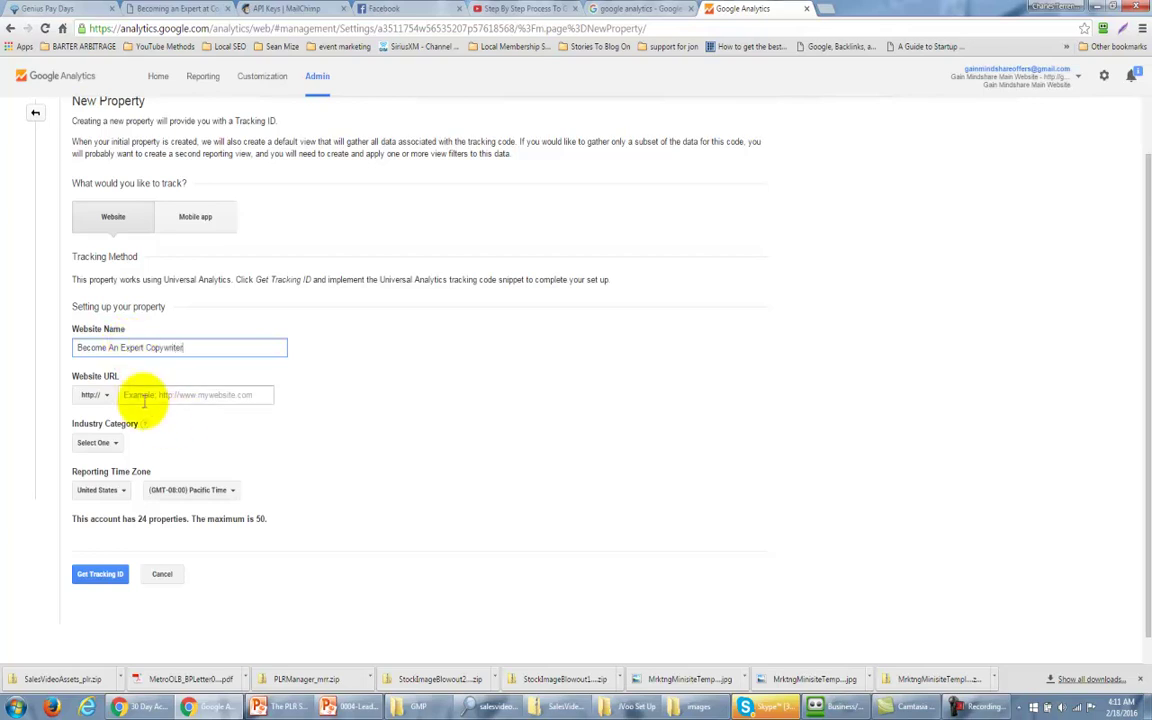
click(142, 397)
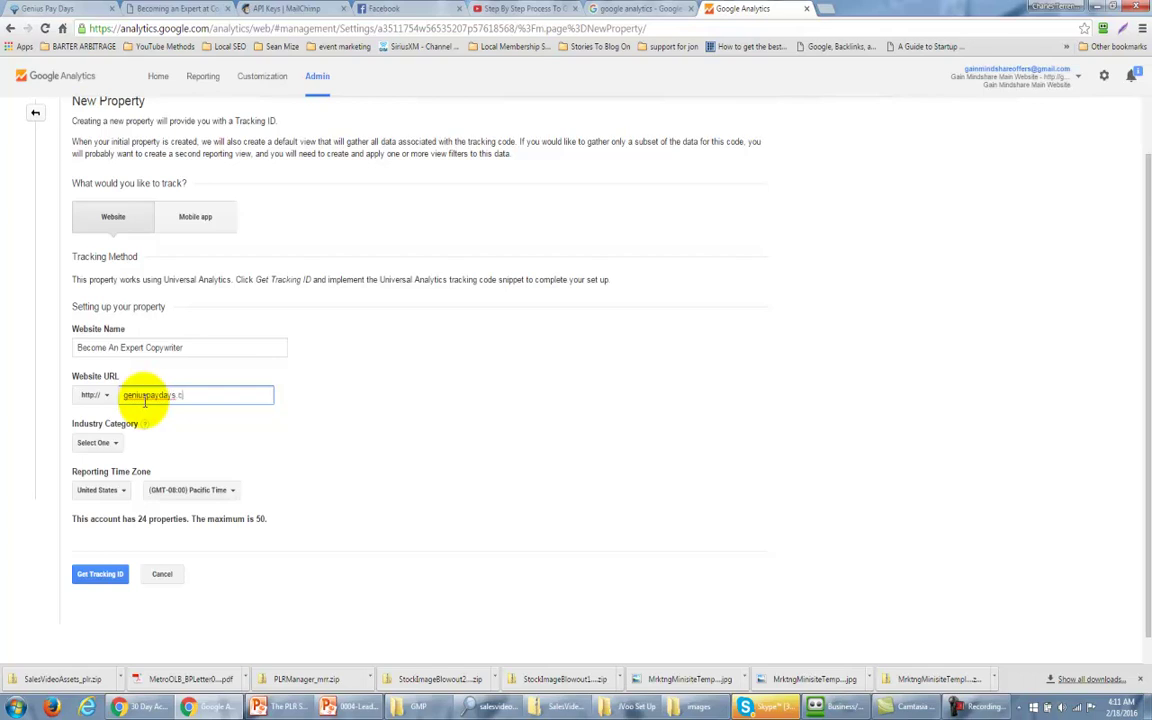
key(Tab)
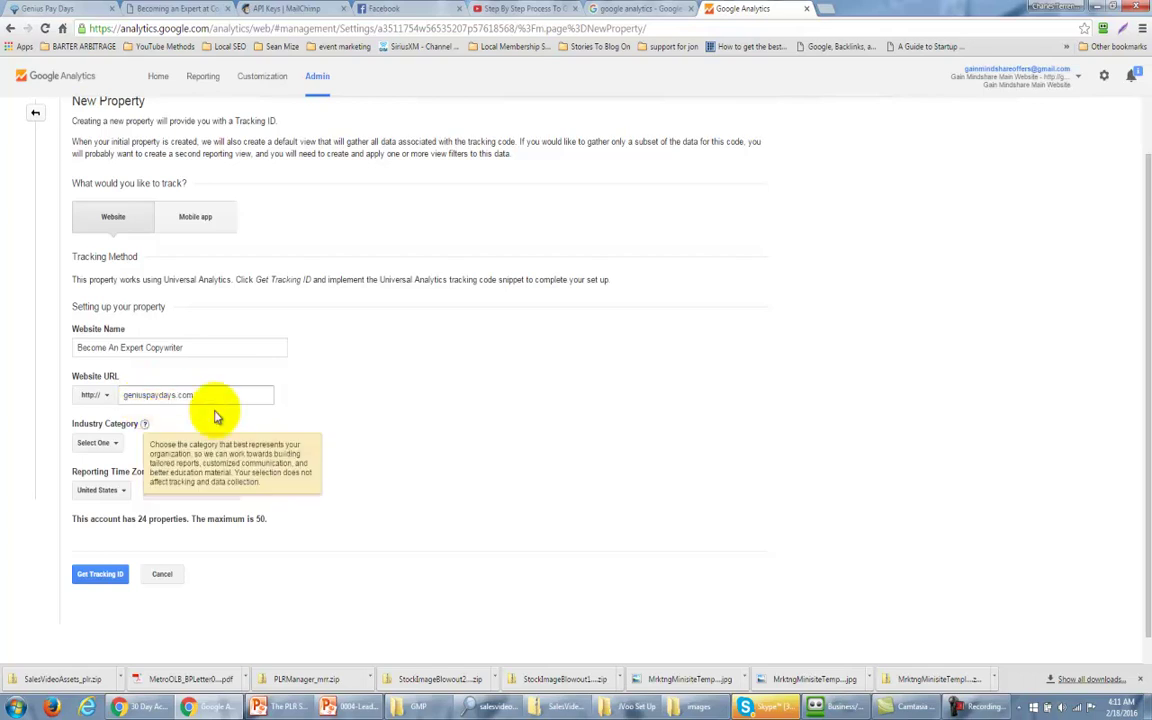
click(329, 391)
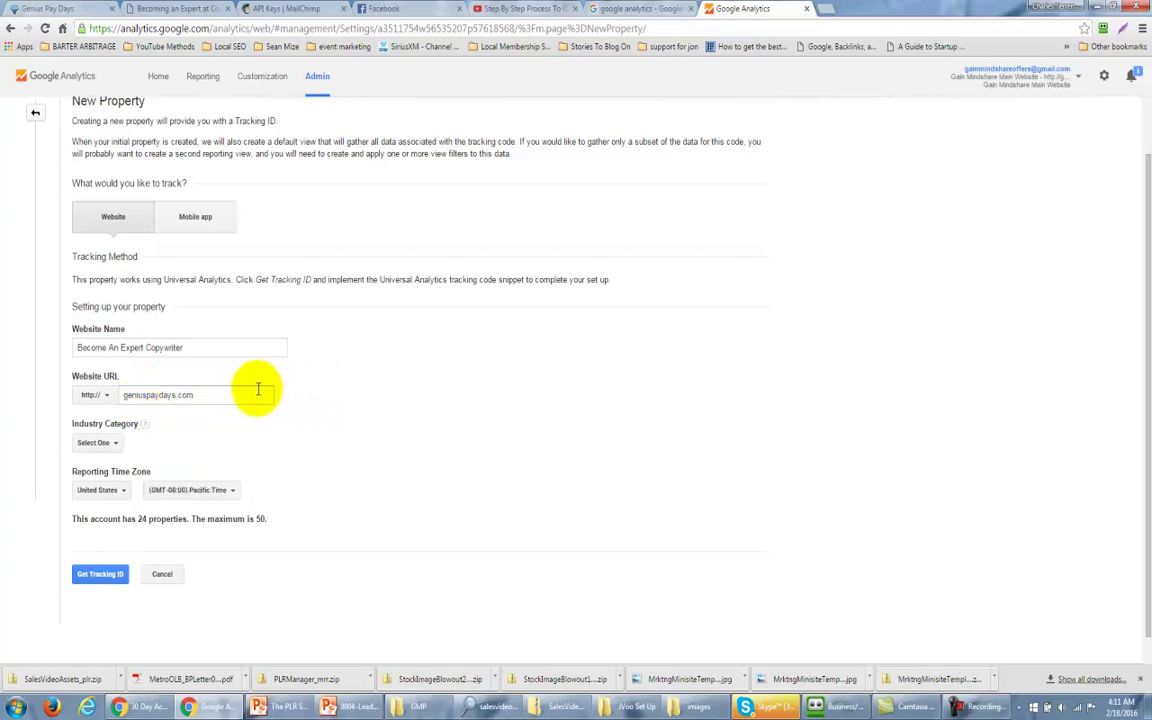
scroll(253, 406, up, 1)
scroll(253, 406, down, 1)
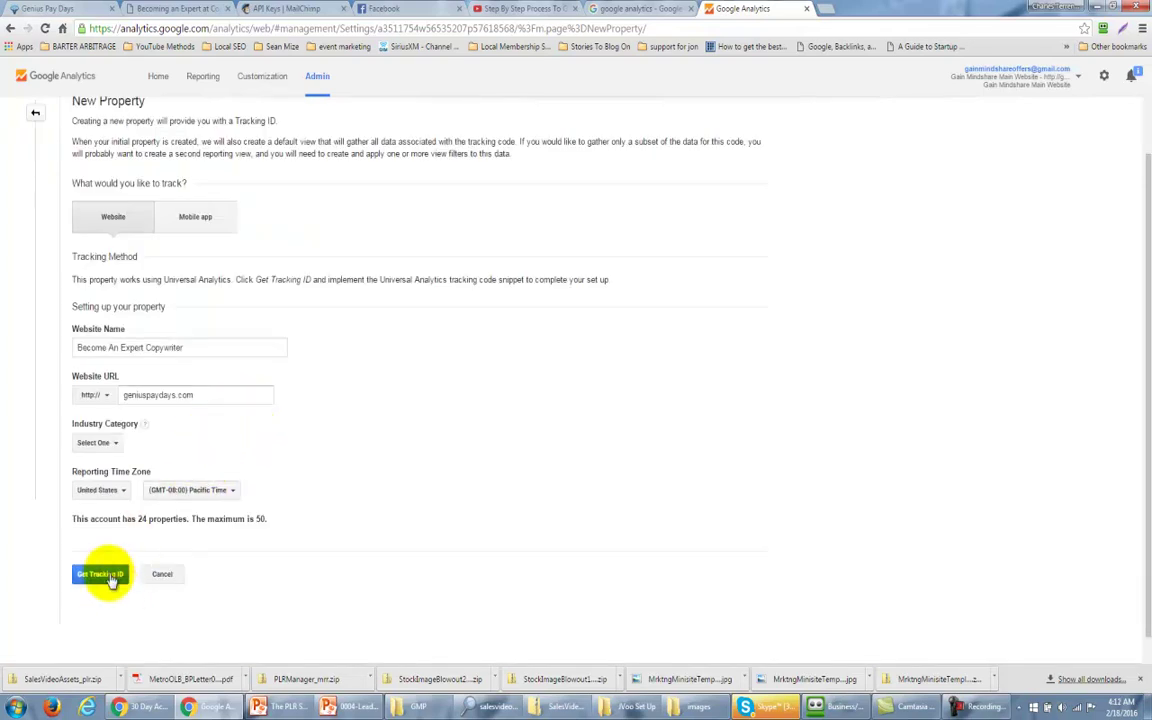
click(112, 580)
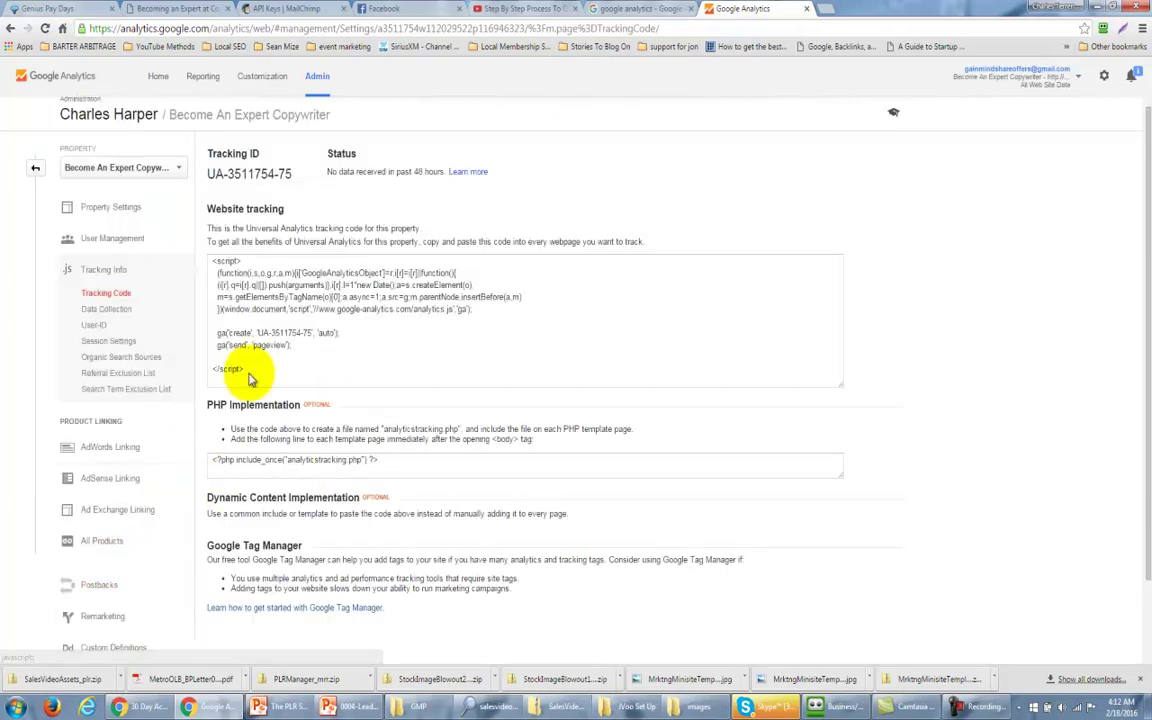
- Copy the website tracking script into the Google Analytics code field of the Genius Pay Days product integration and save it
drag(252, 374, 204, 254)
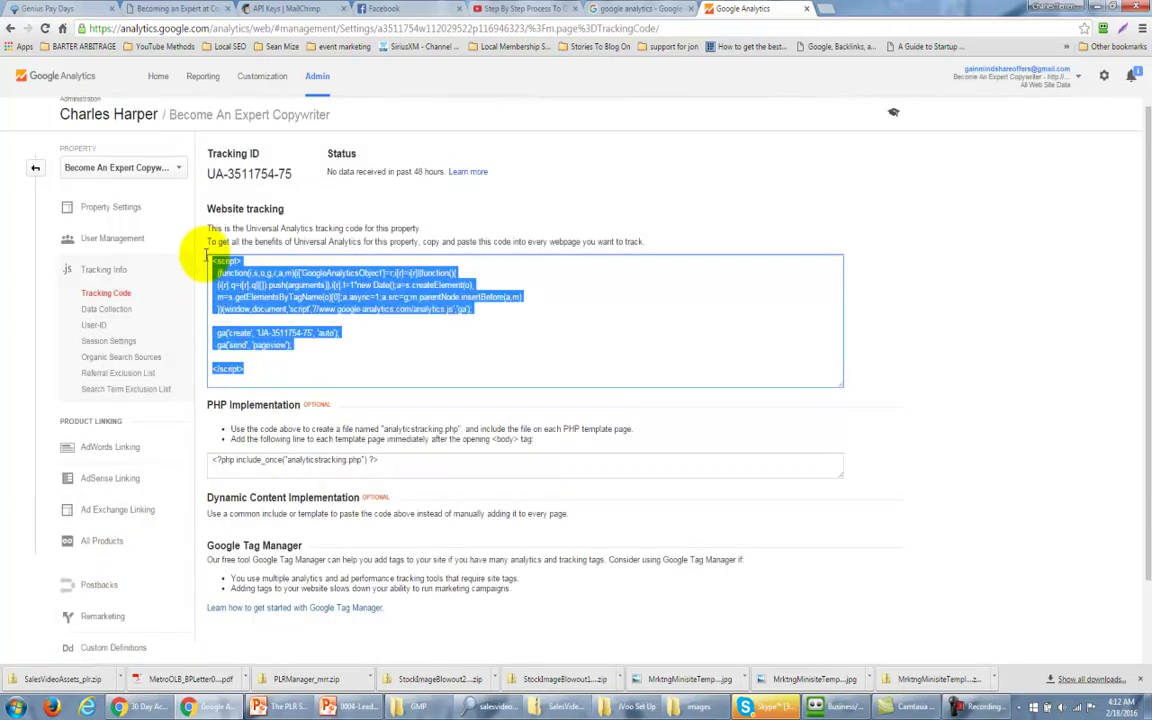
right_click(250, 270)
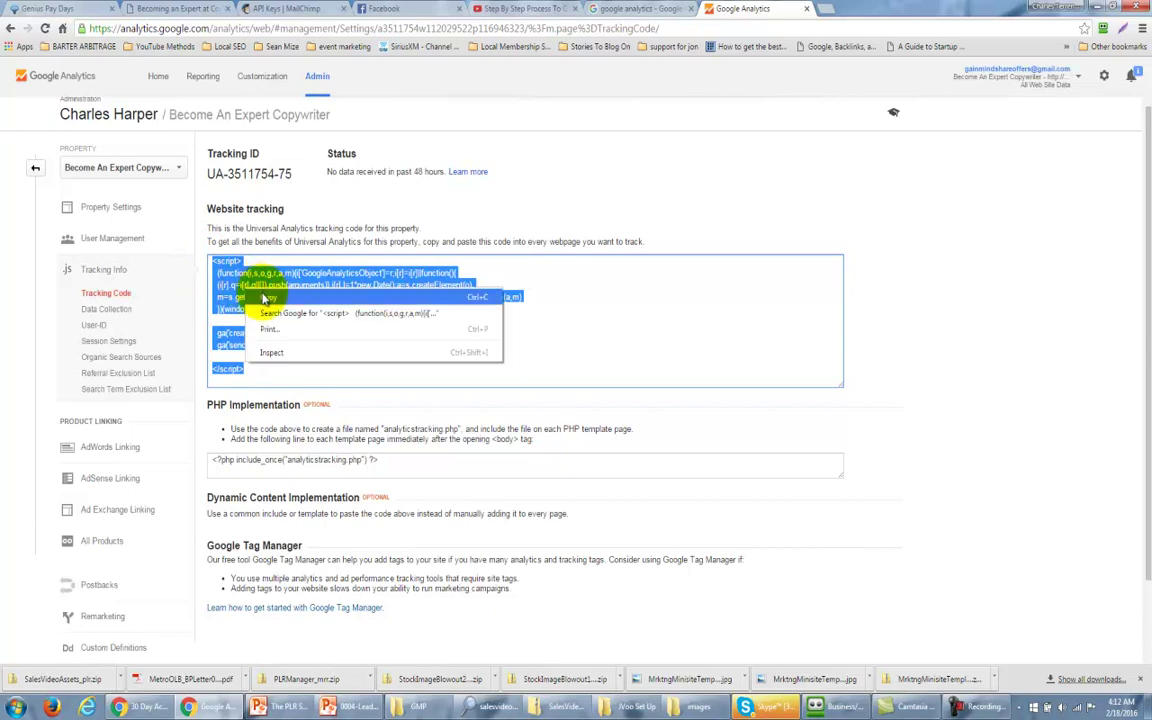
click(266, 283)
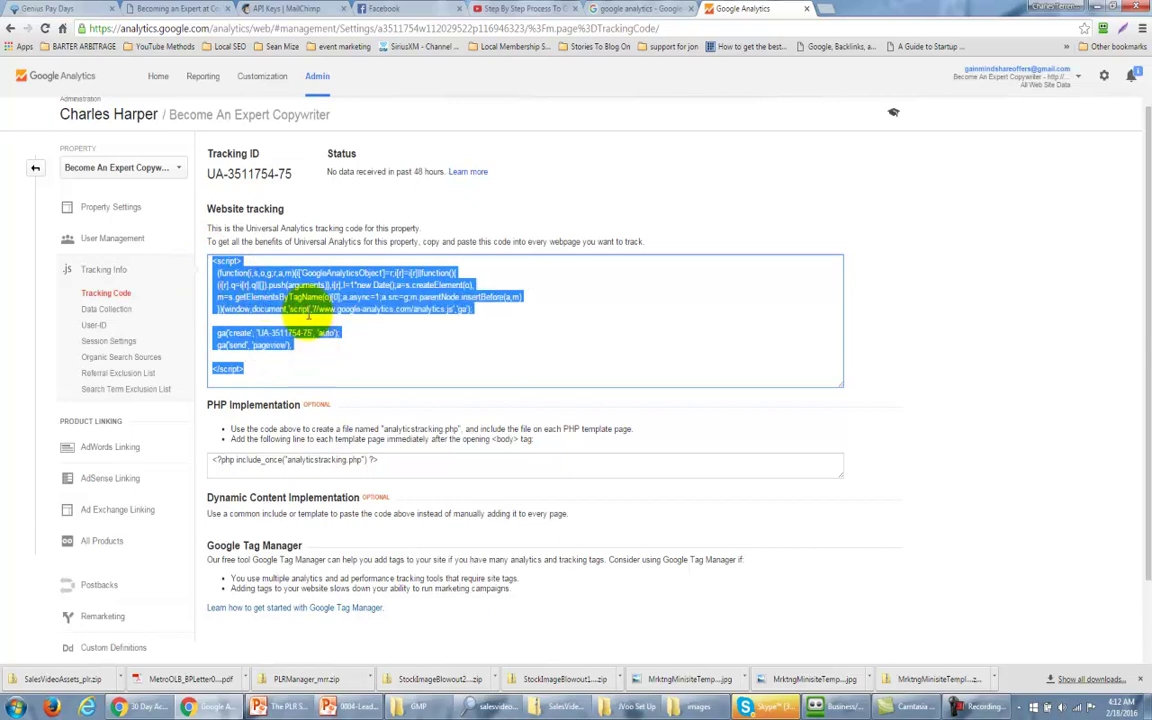
click(58, 8)
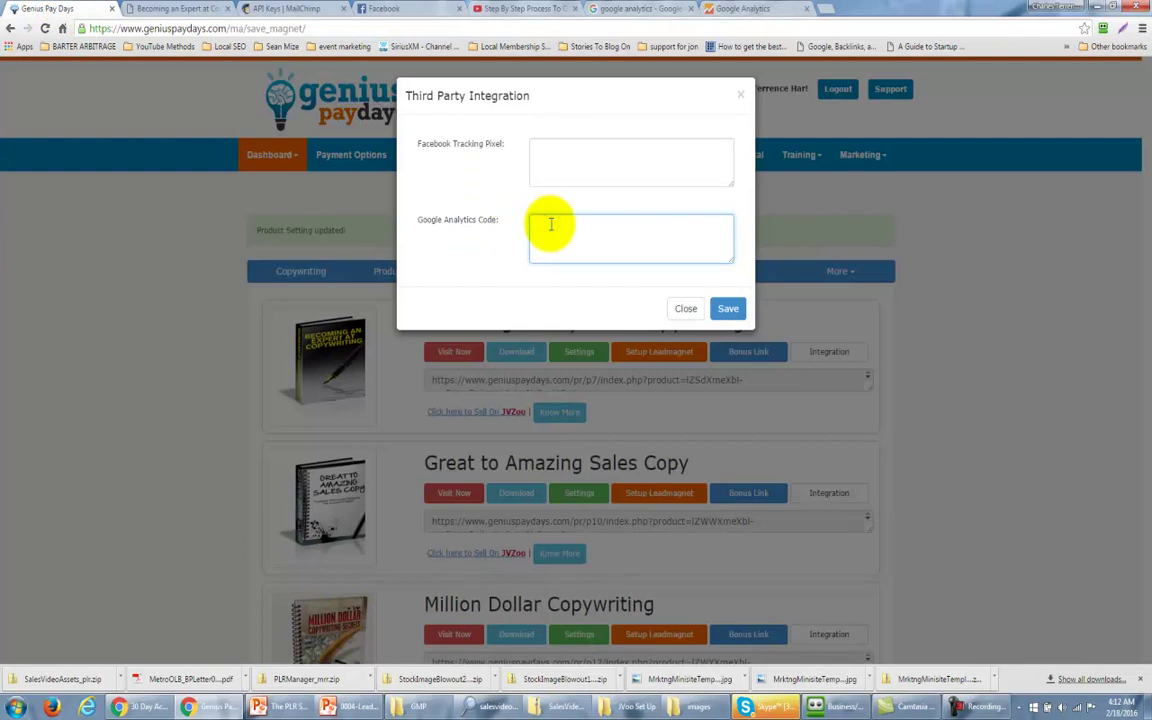
key(ctrl+v)
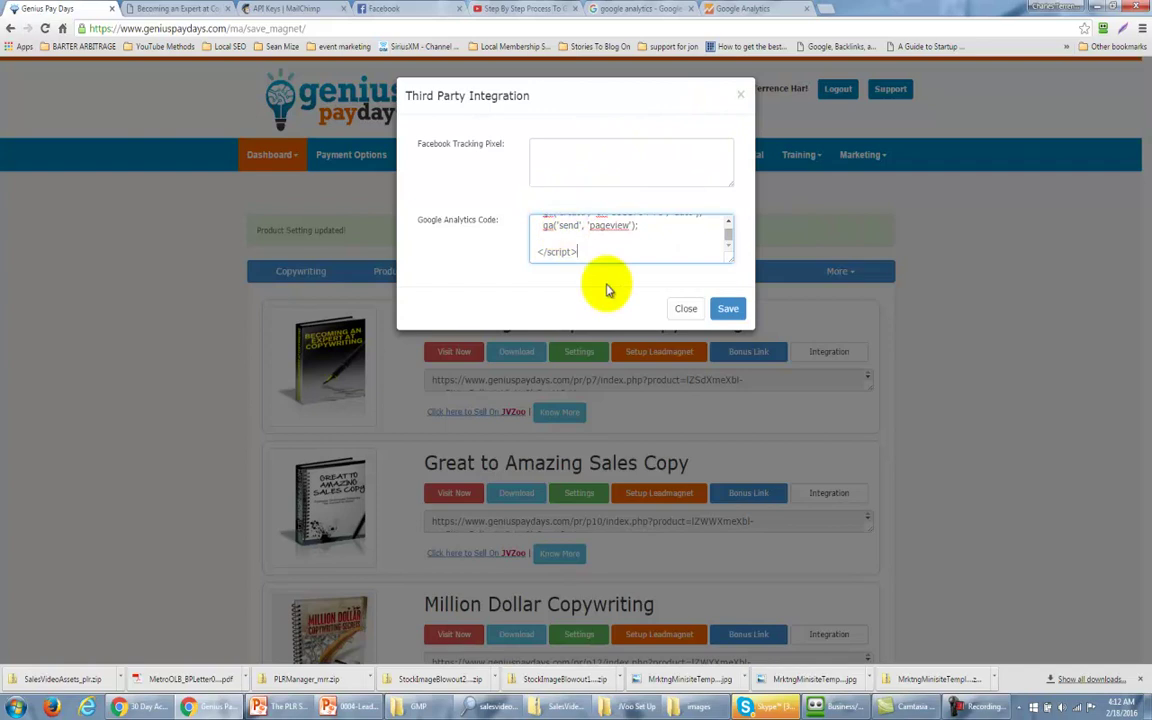
click(728, 310)
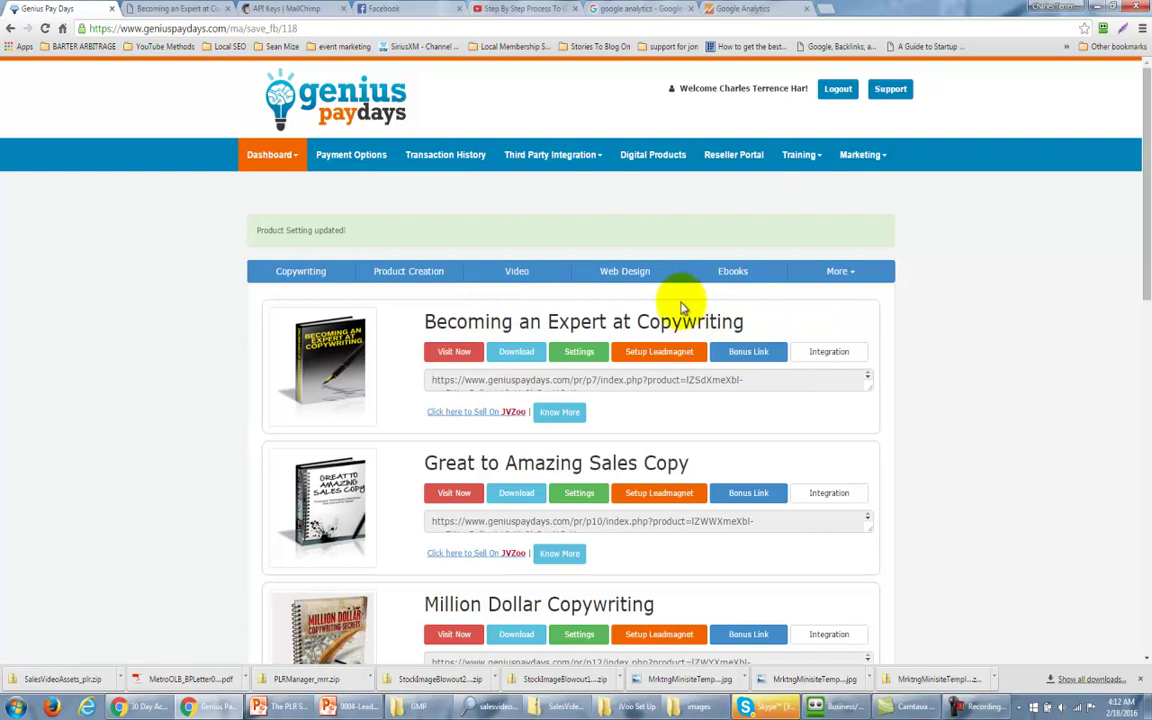
- Reopen the third-party integration settings for Becoming an Expert at Copywriting and copy the complete pixel code from Facebook Ads Manager
click(800, 154)
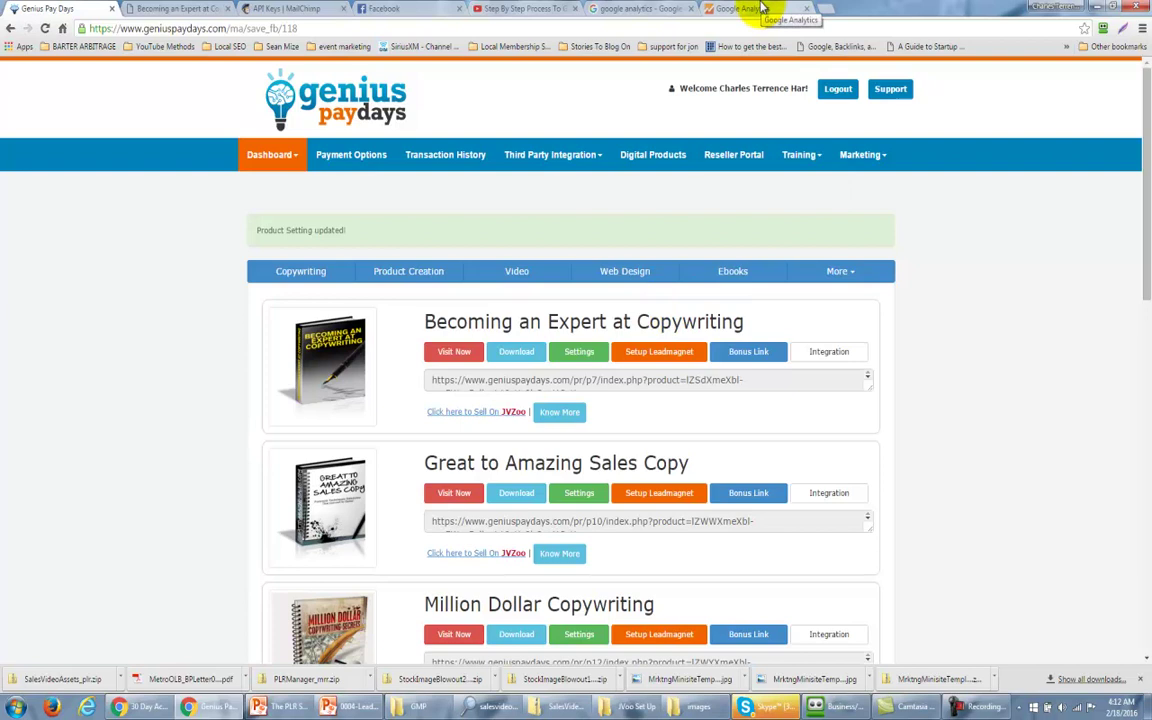
click(813, 355)
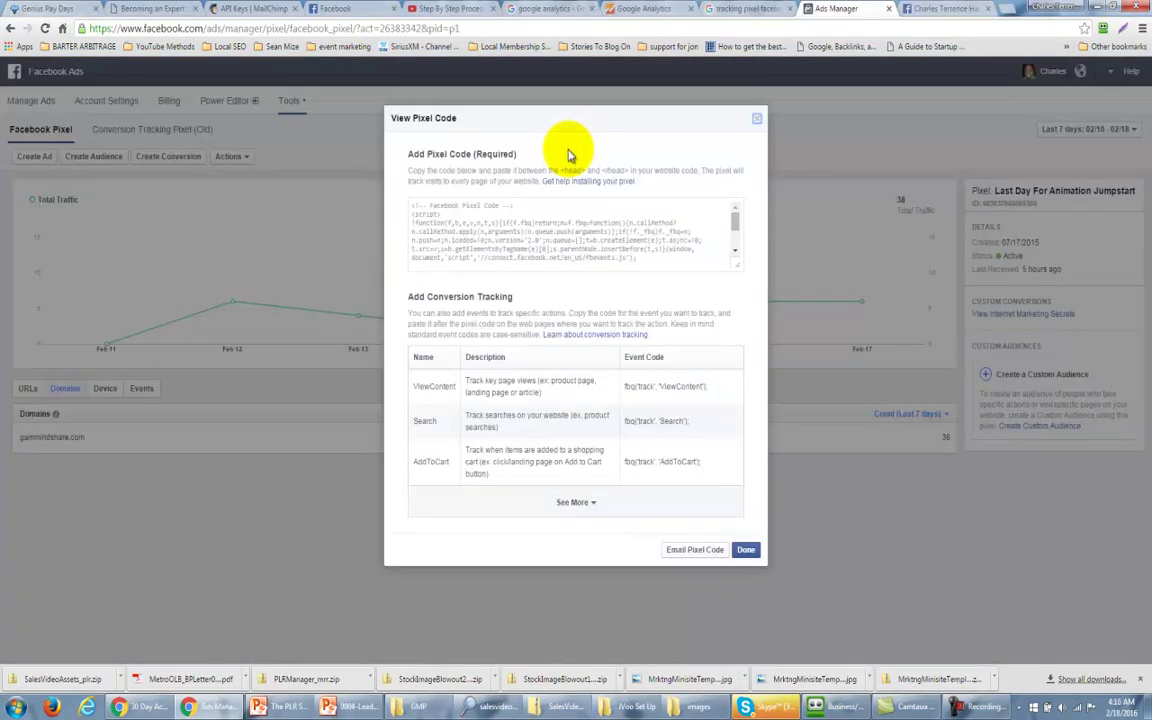
click(413, 211)
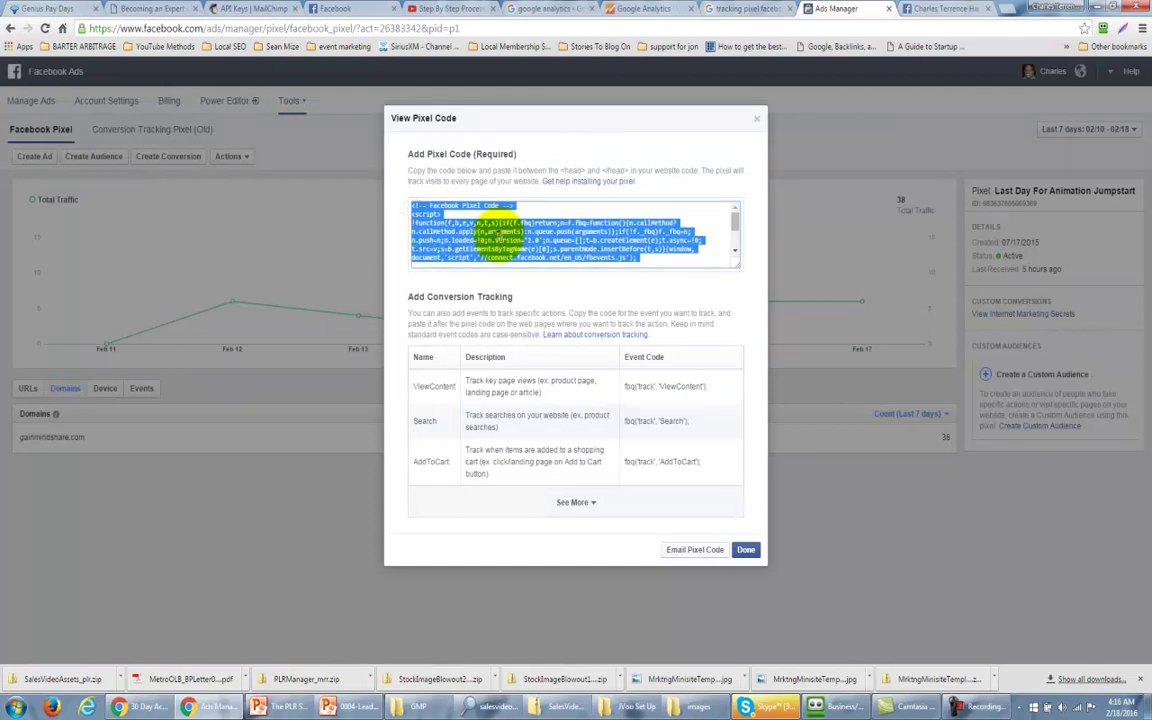
right_click(512, 241)
click(519, 244)
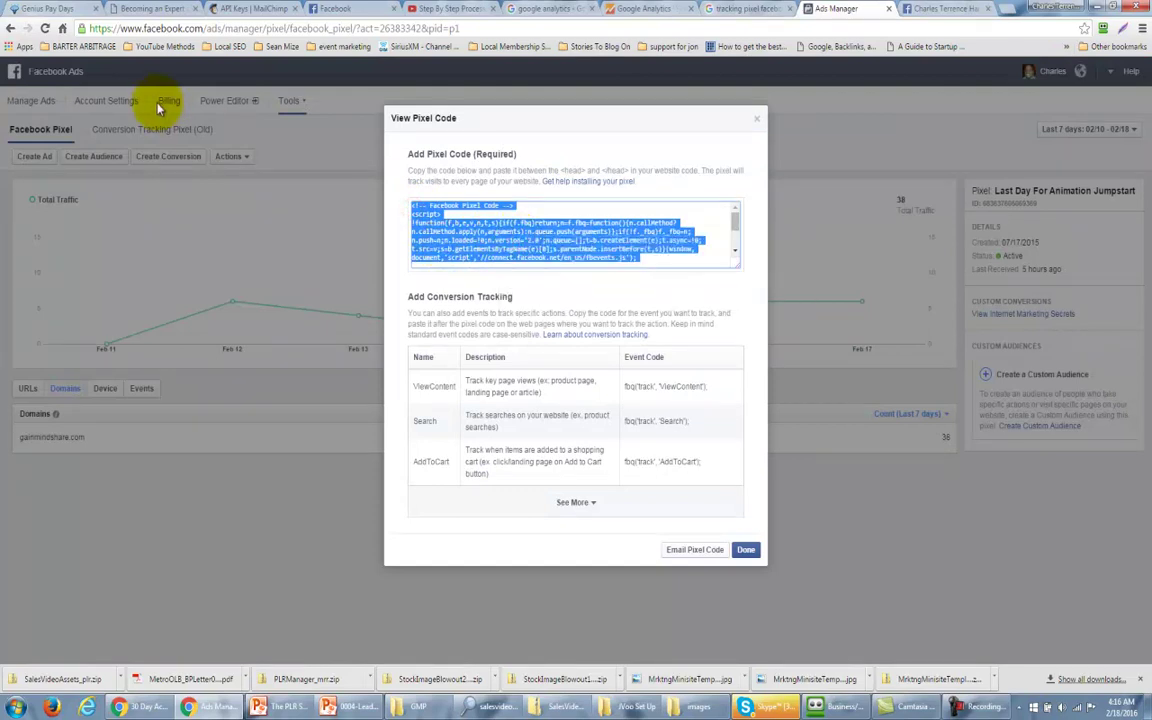
- Paste the Facebook pixel code into the Facebook tracking pixel field in Genius Pay Days, check its beginning and save the integration
click(62, 10)
click(617, 143)
key(ctrl+v)
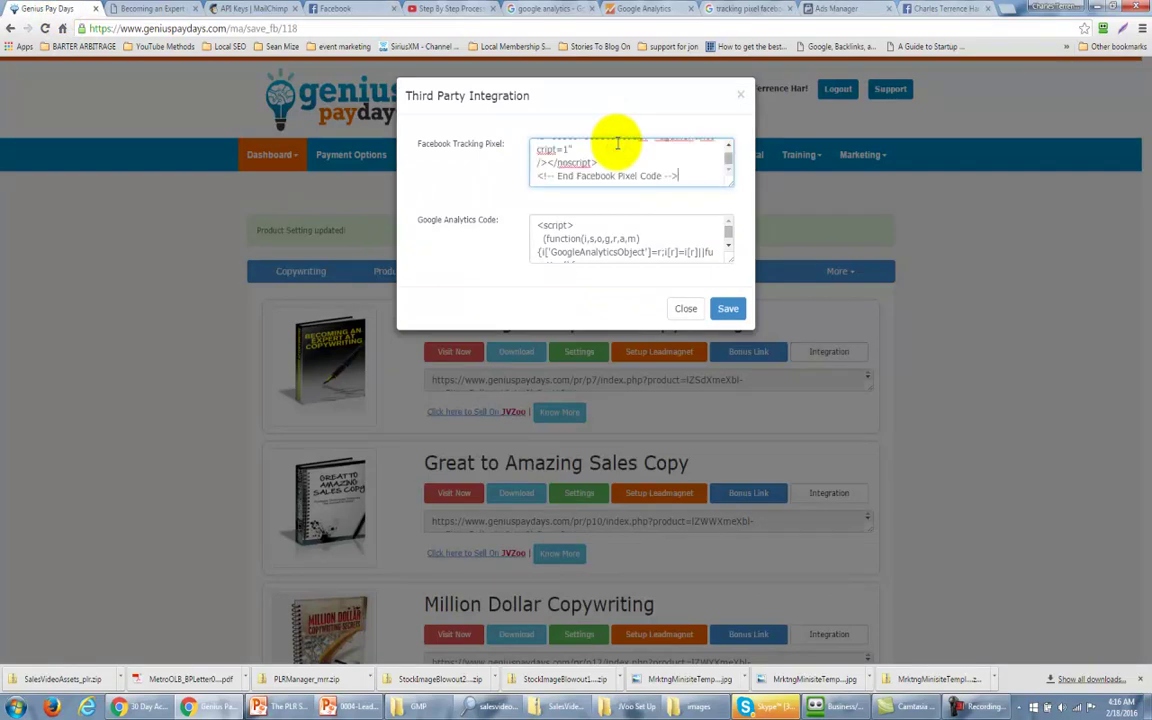
click(727, 147)
right_click(727, 149)
click(727, 149)
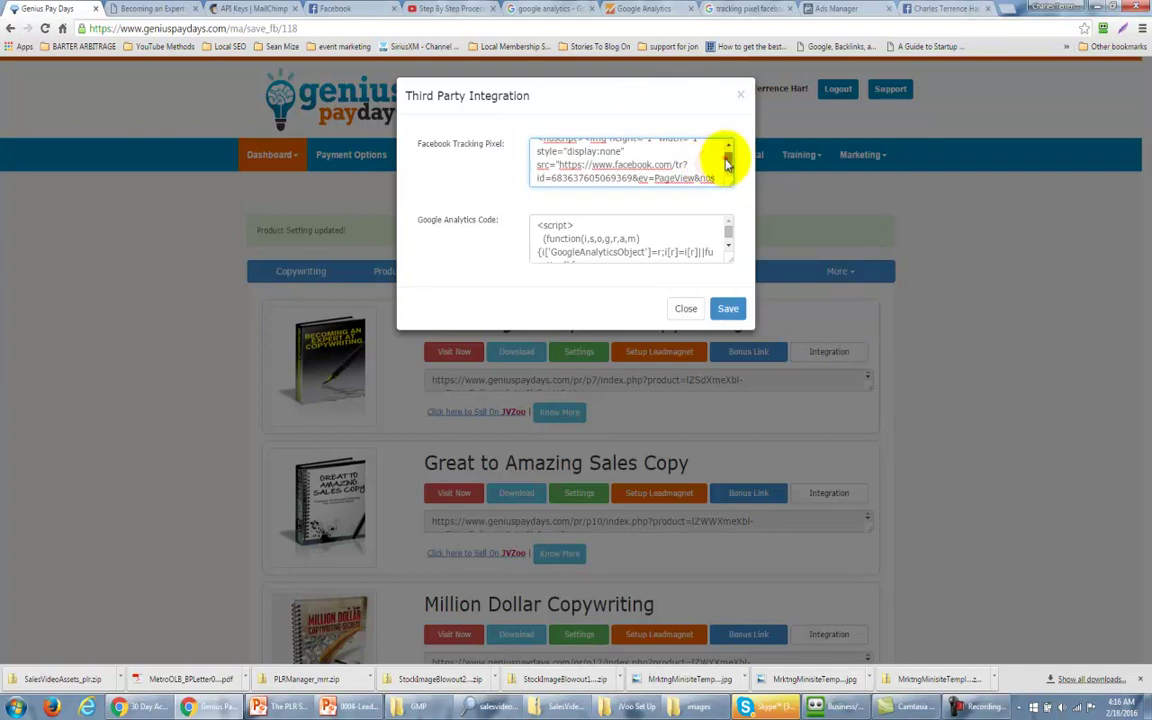
scroll(727, 151, up, 3)
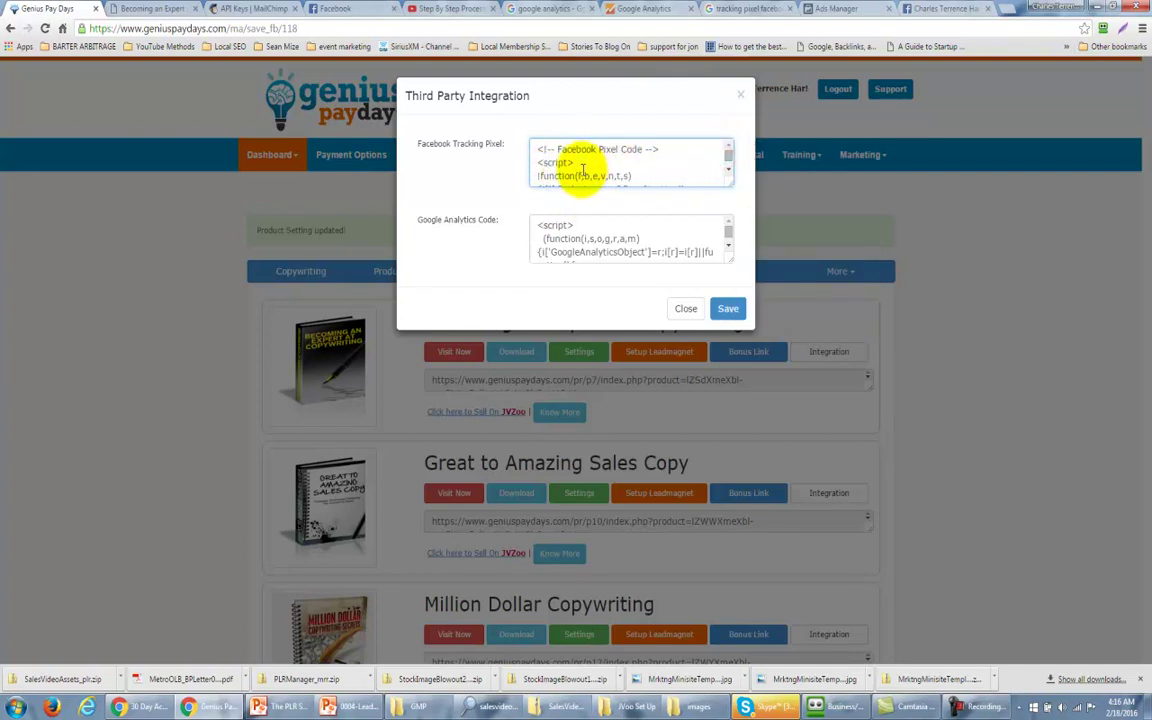
click(724, 306)
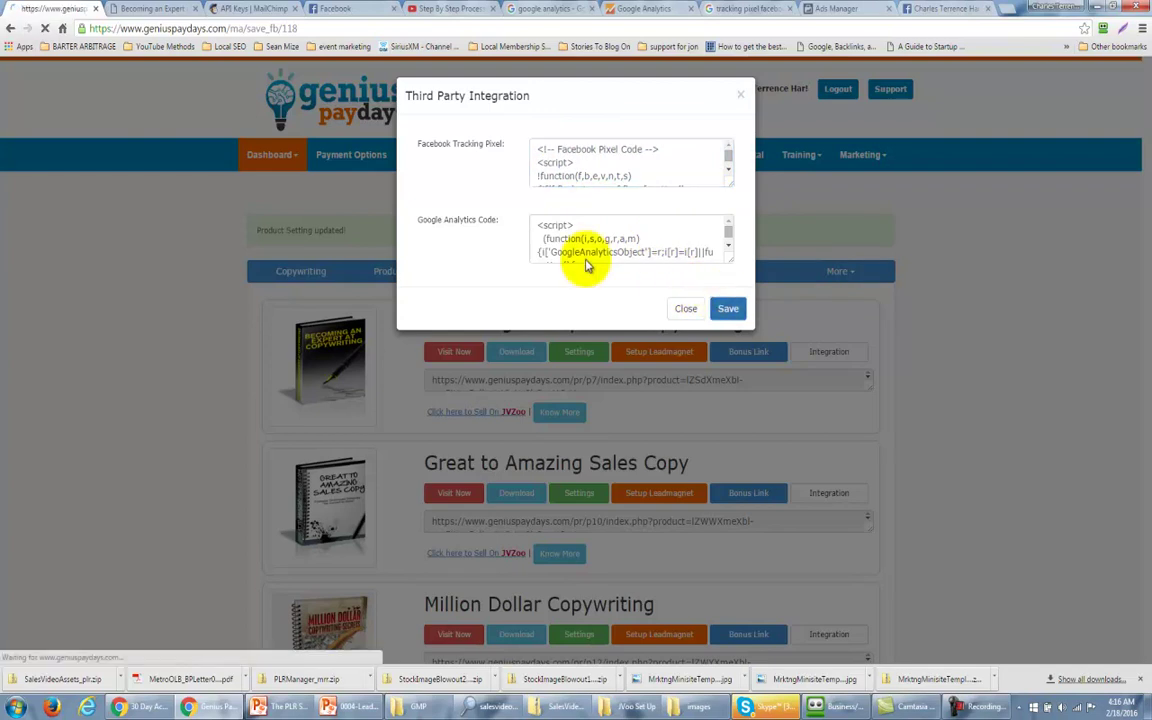